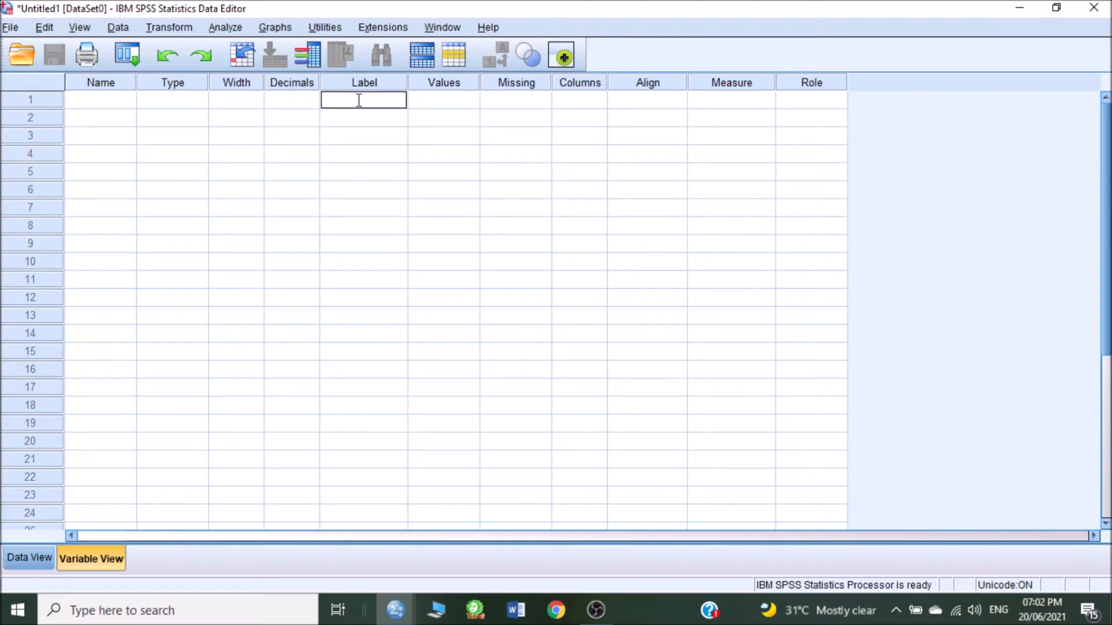
# Define the first variable with the label Weight, the name we and the Scale measurement level.
pyautogui.write('Weight')
pyautogui.press('Return')
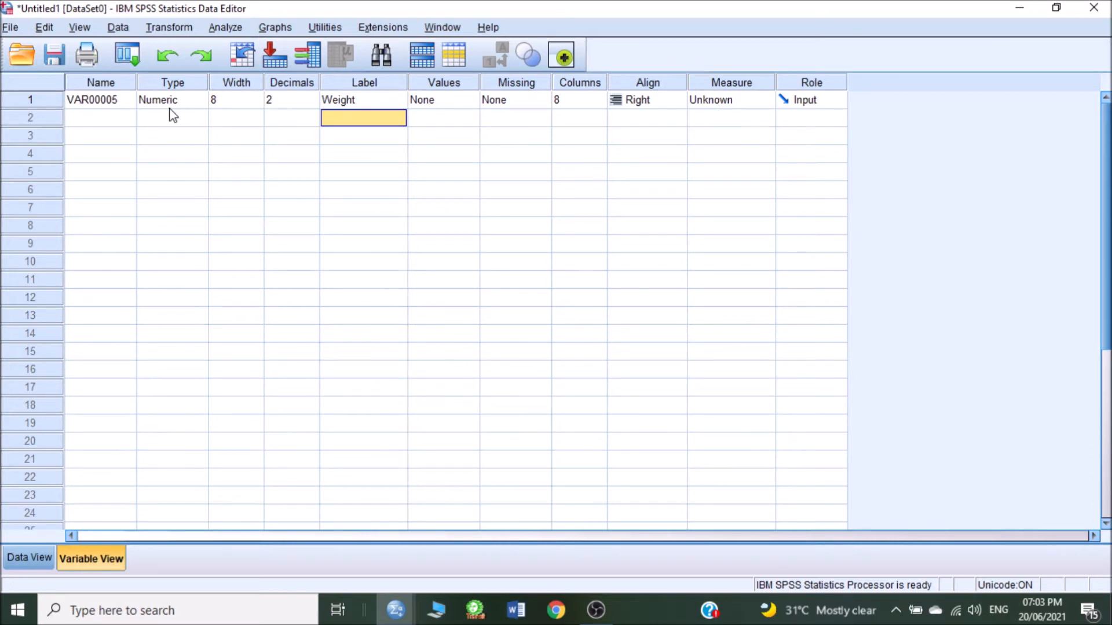
pyautogui.click(113, 102)
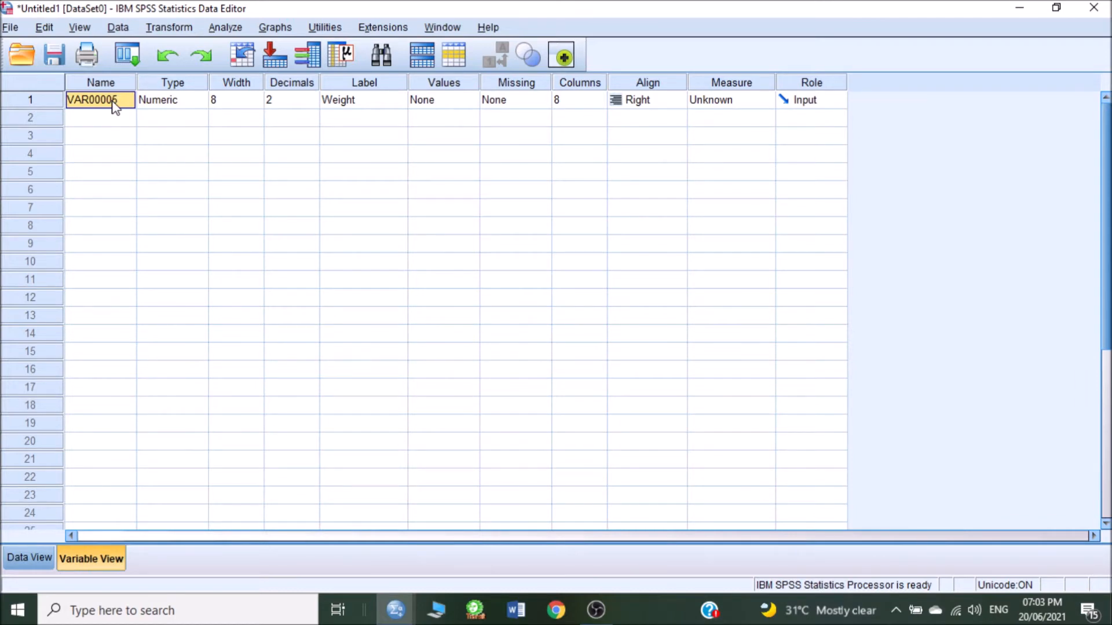
pyautogui.write('we')
pyautogui.click(719, 101)
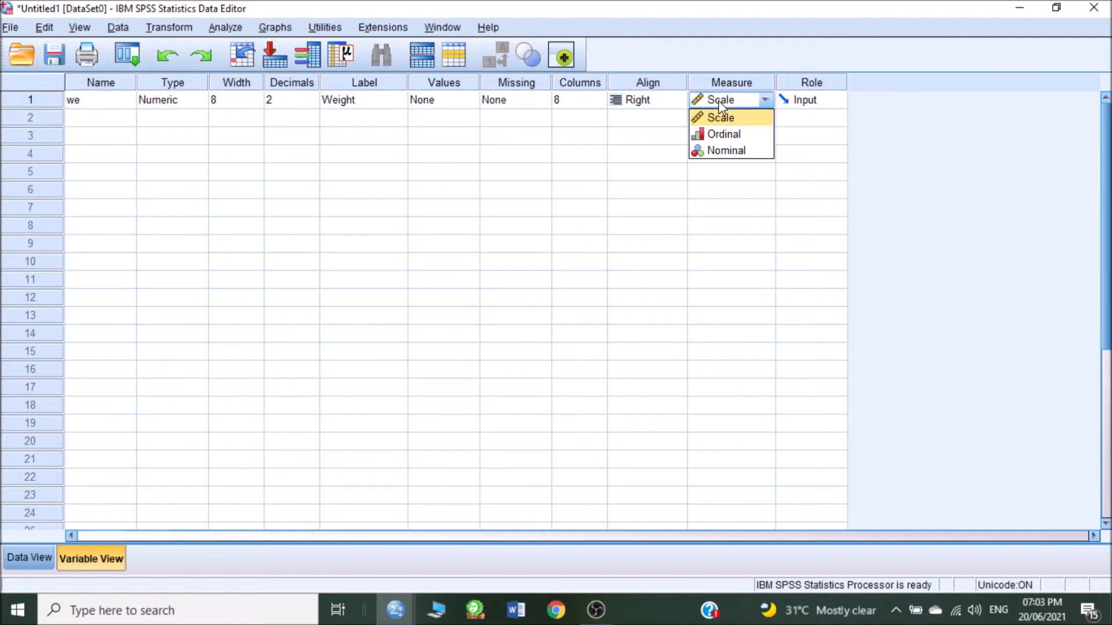
pyautogui.click(730, 121)
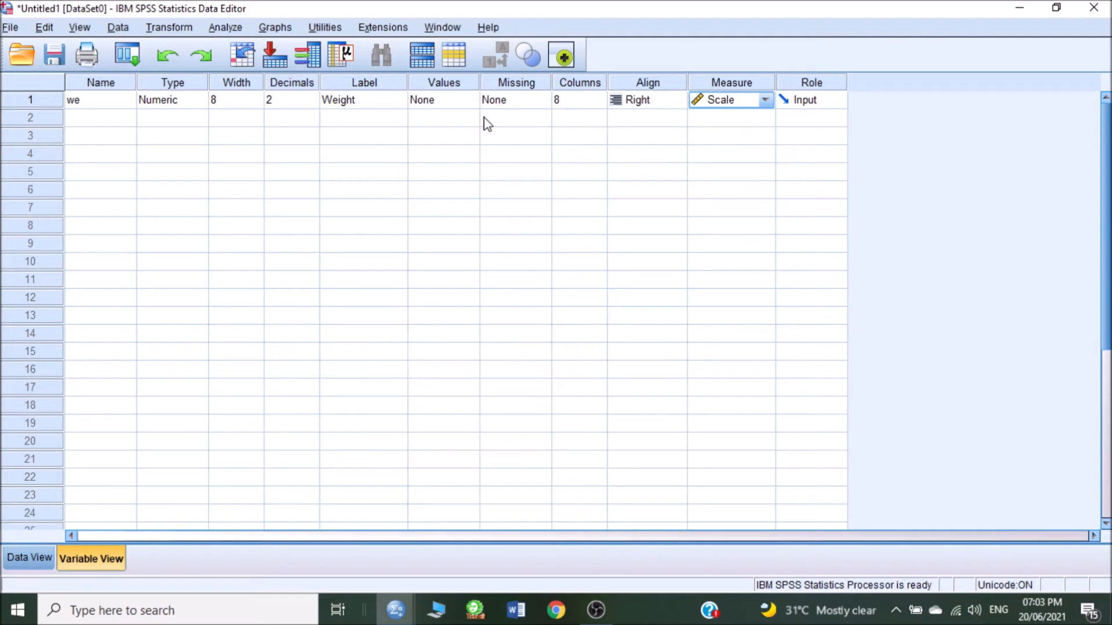
# Define a second variable with the label BP, the name b and the Scale measurement level.
pyautogui.click(356, 119)
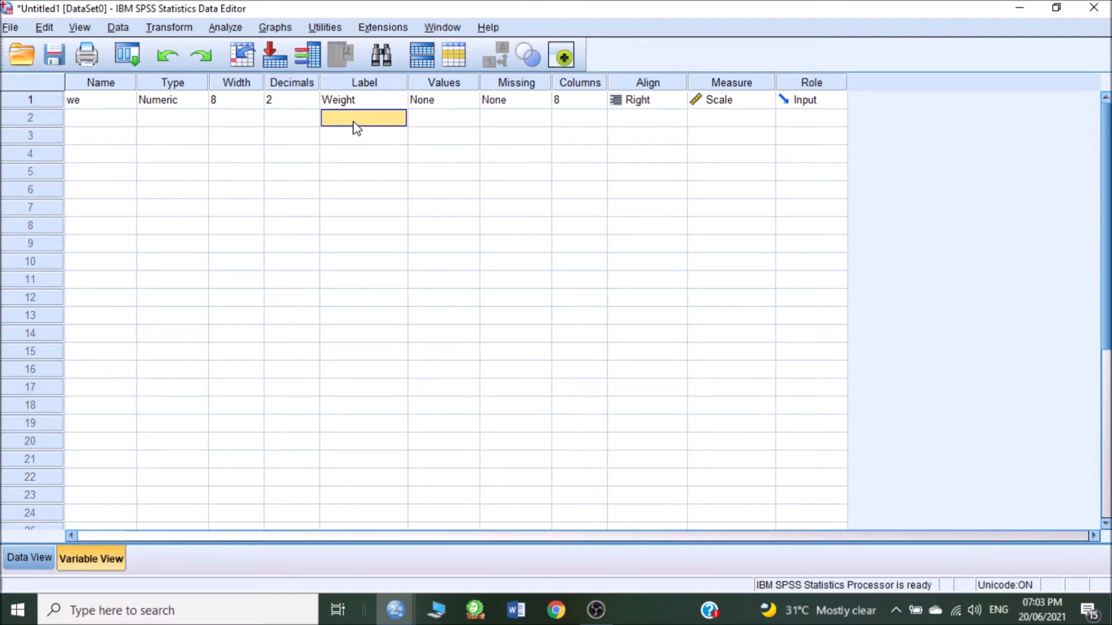
pyautogui.click(355, 121)
pyautogui.write('BP')
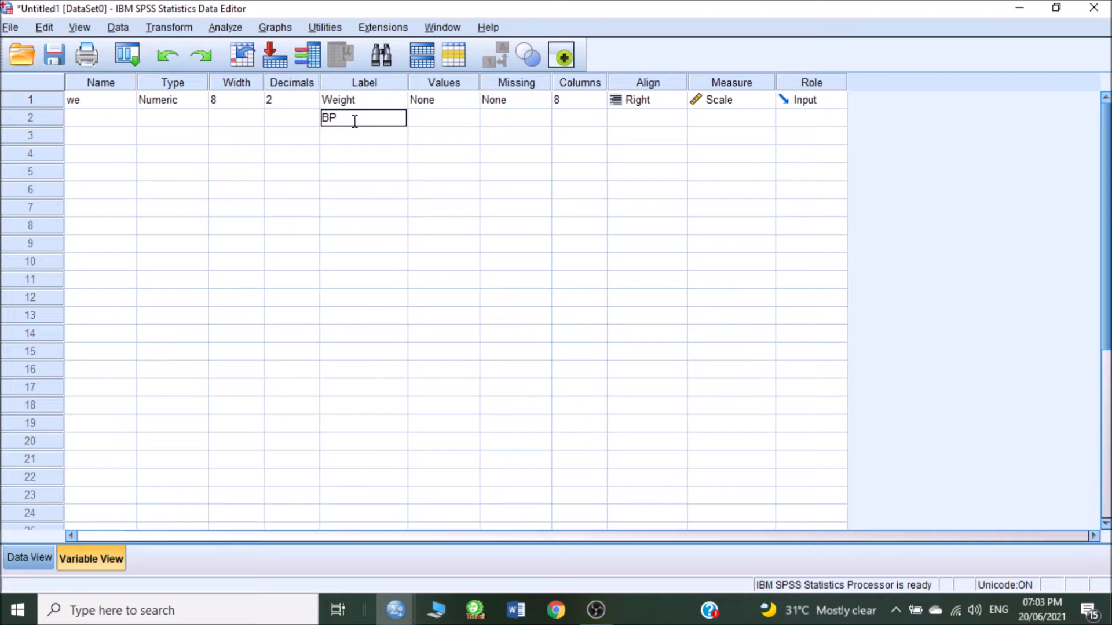
pyautogui.press('Return')
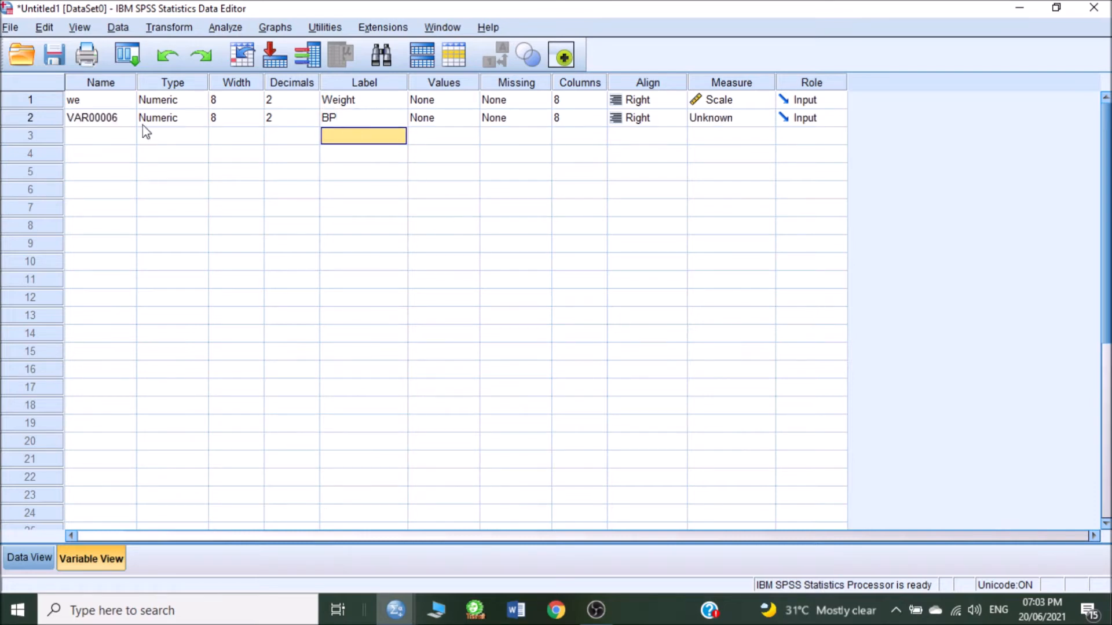
pyautogui.click(119, 120)
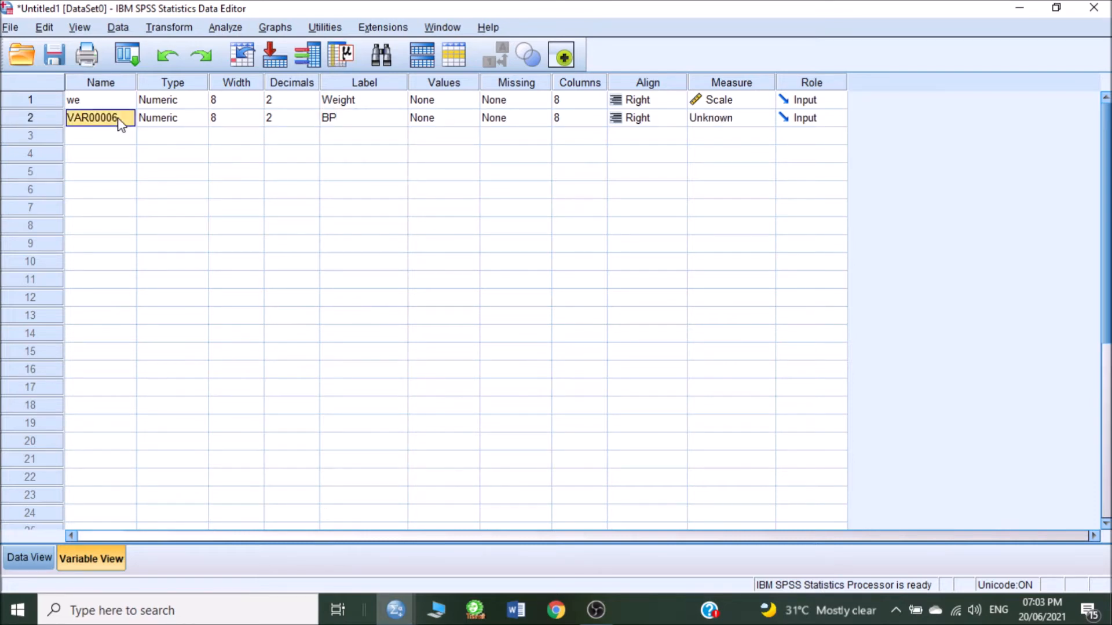
pyautogui.write('b')
pyautogui.click(164, 138)
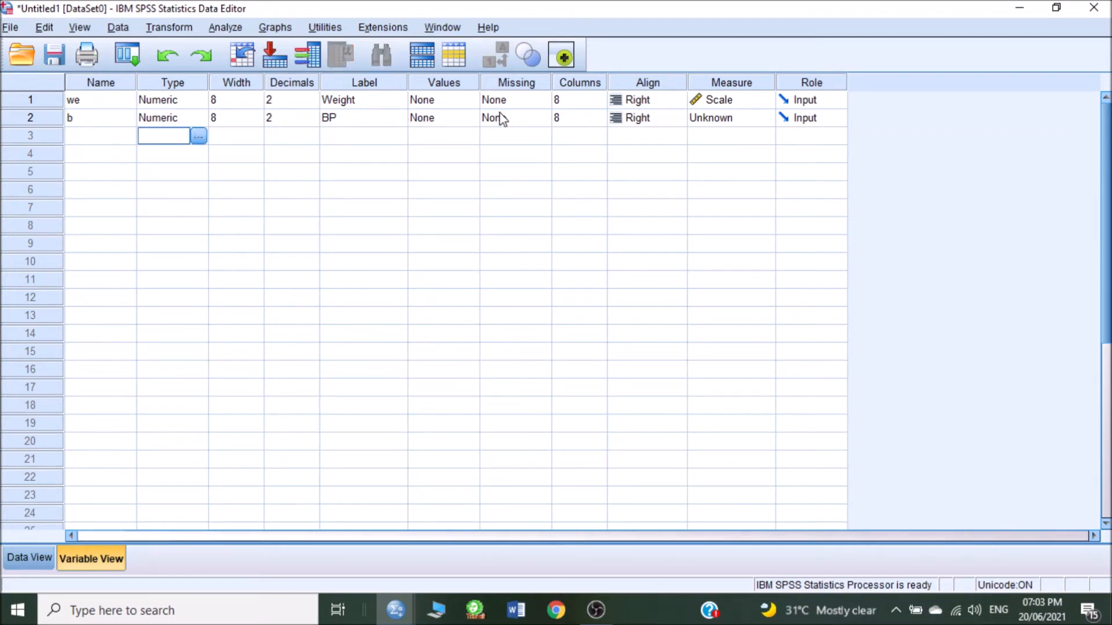
pyautogui.click(717, 121)
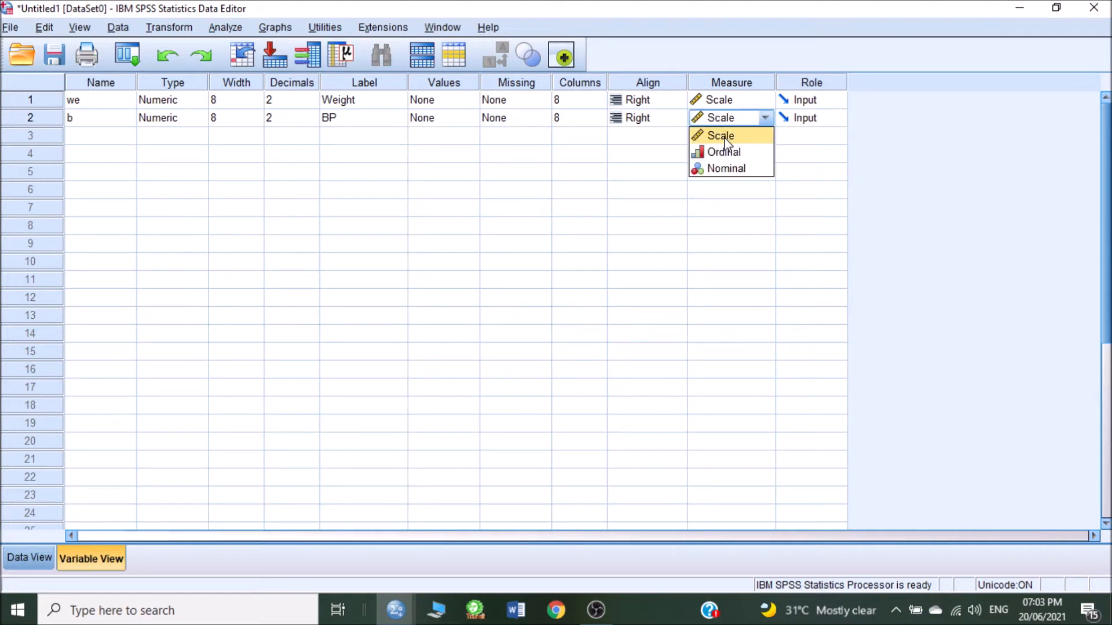
pyautogui.click(726, 139)
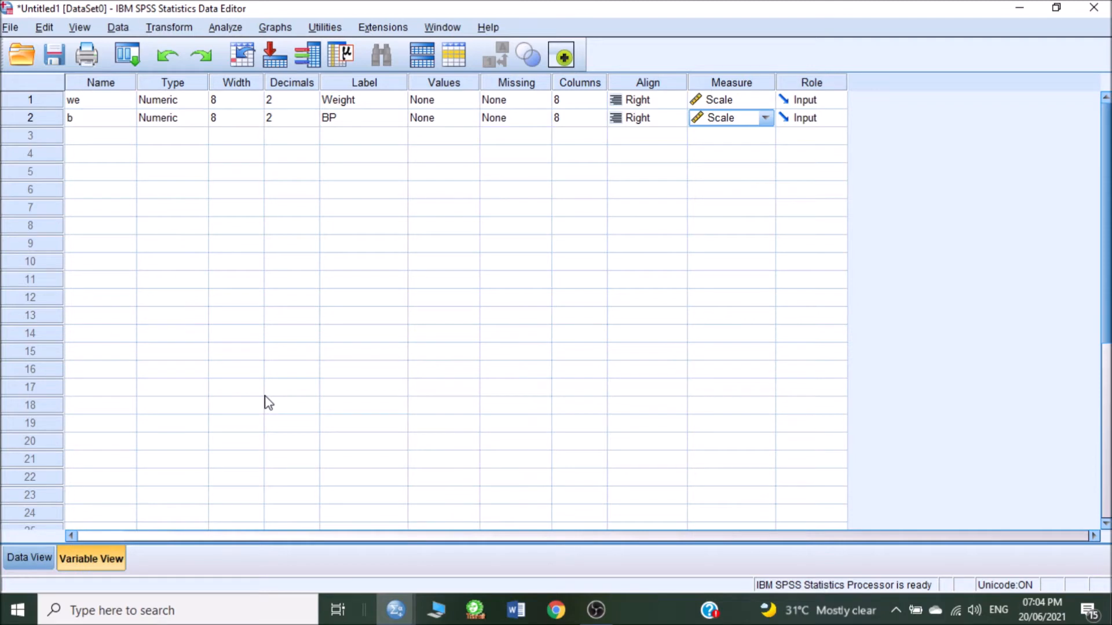
# In the data sheet, enter 152, 169, 175, 180 and 200 for the we variable in rows 1 to 5.
pyautogui.click(27, 557)
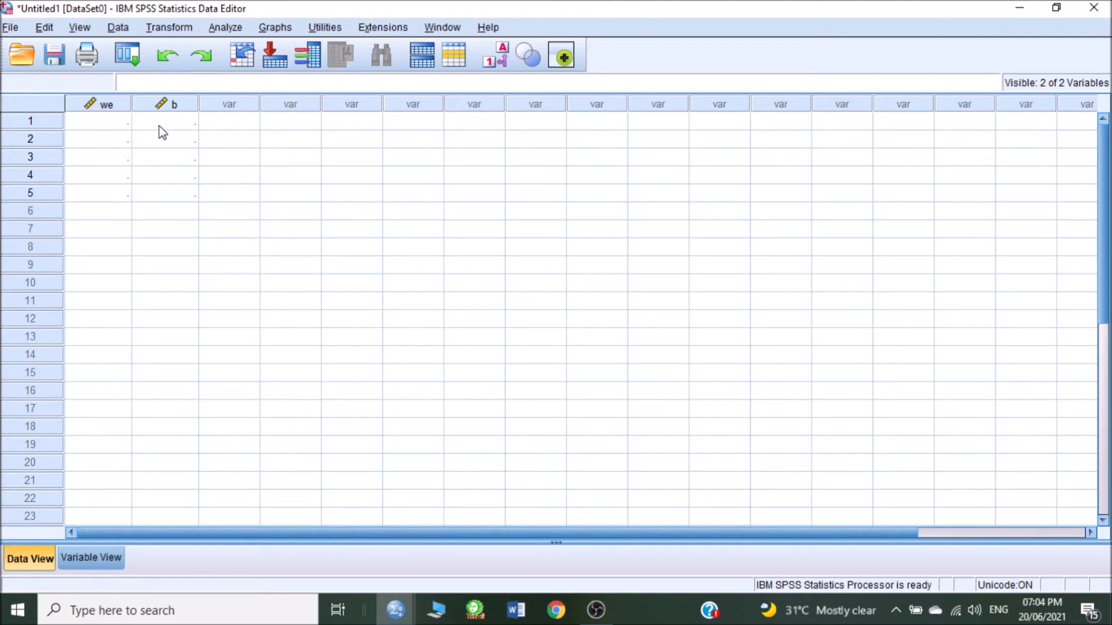
pyautogui.click(116, 133)
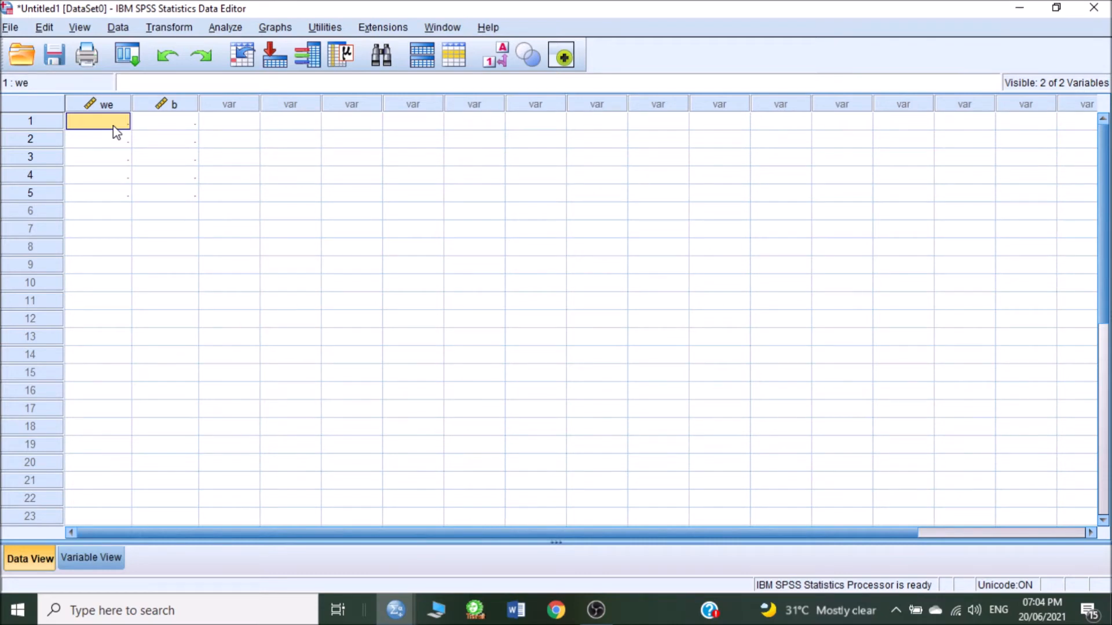
pyautogui.write('152')
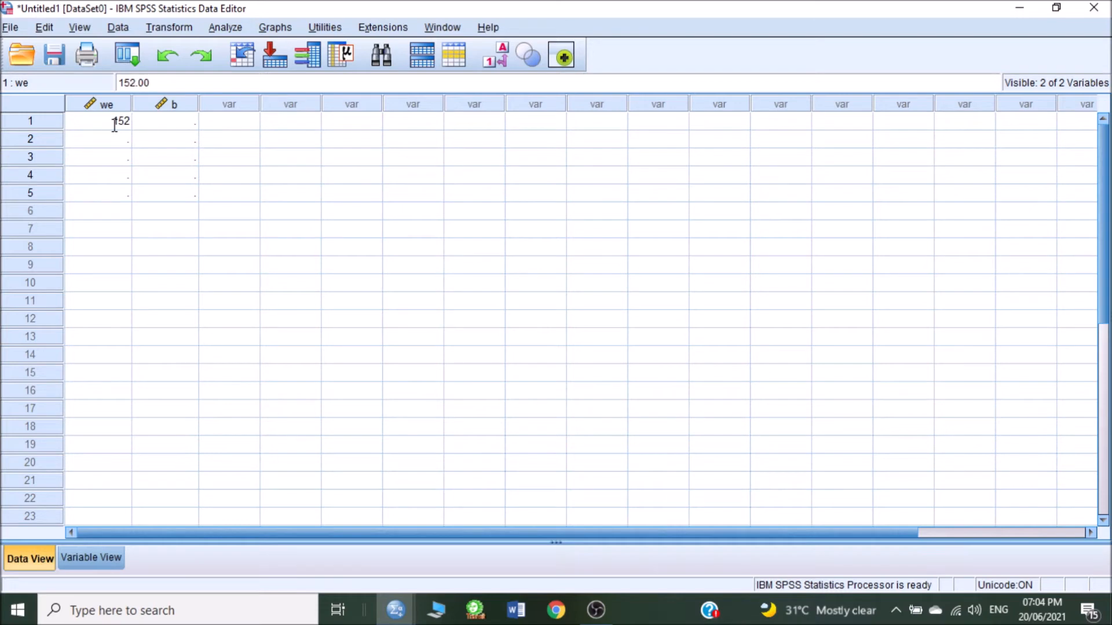
pyautogui.press('Return')
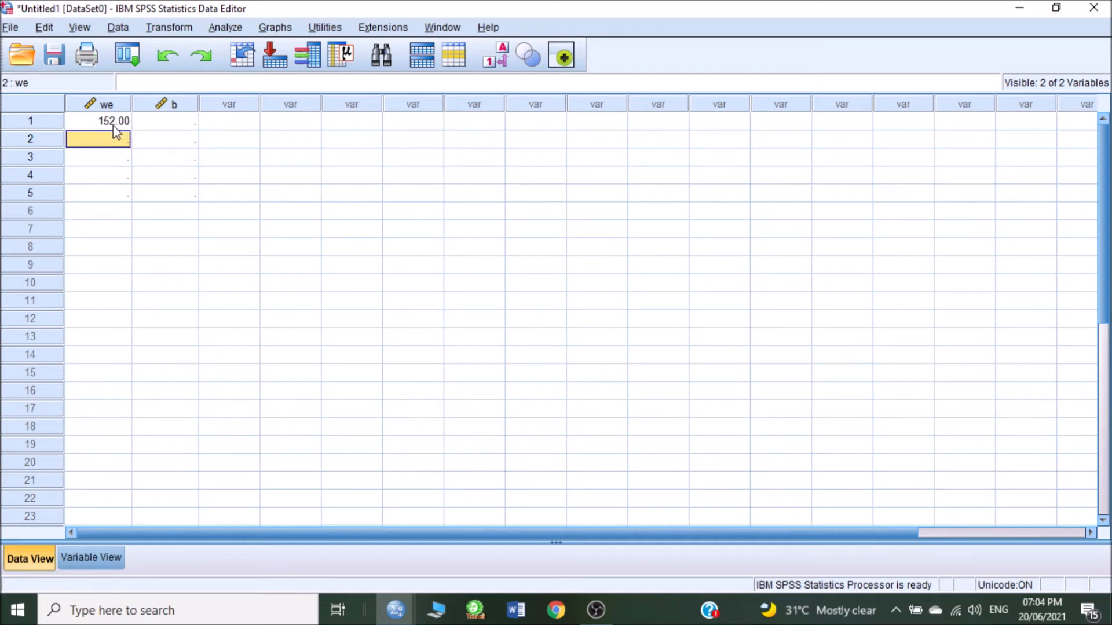
pyautogui.write('169')
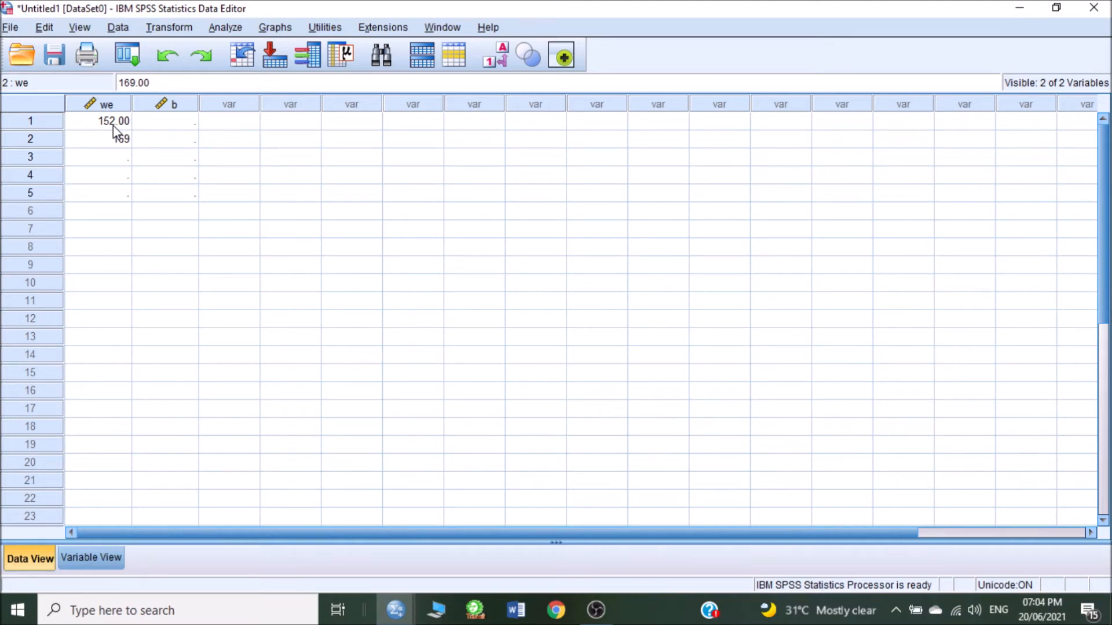
pyautogui.write('175')
pyautogui.press('BackSpace')
pyautogui.press('BackSpace')
pyautogui.press('BackSpace')
pyautogui.press('Return')
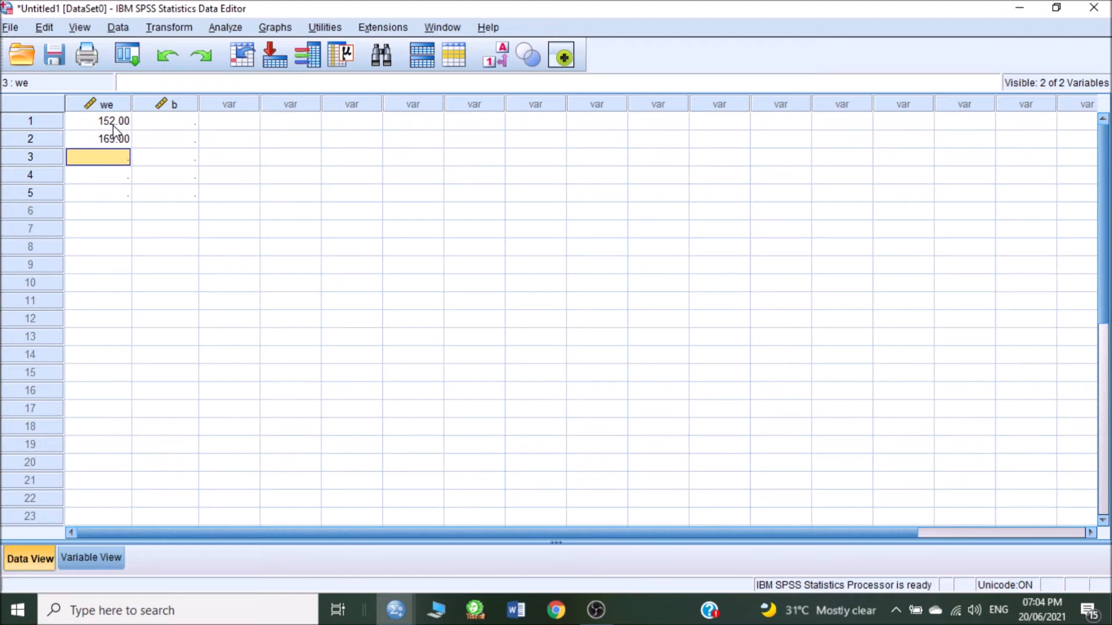
pyautogui.write('175')
pyautogui.press('Return')
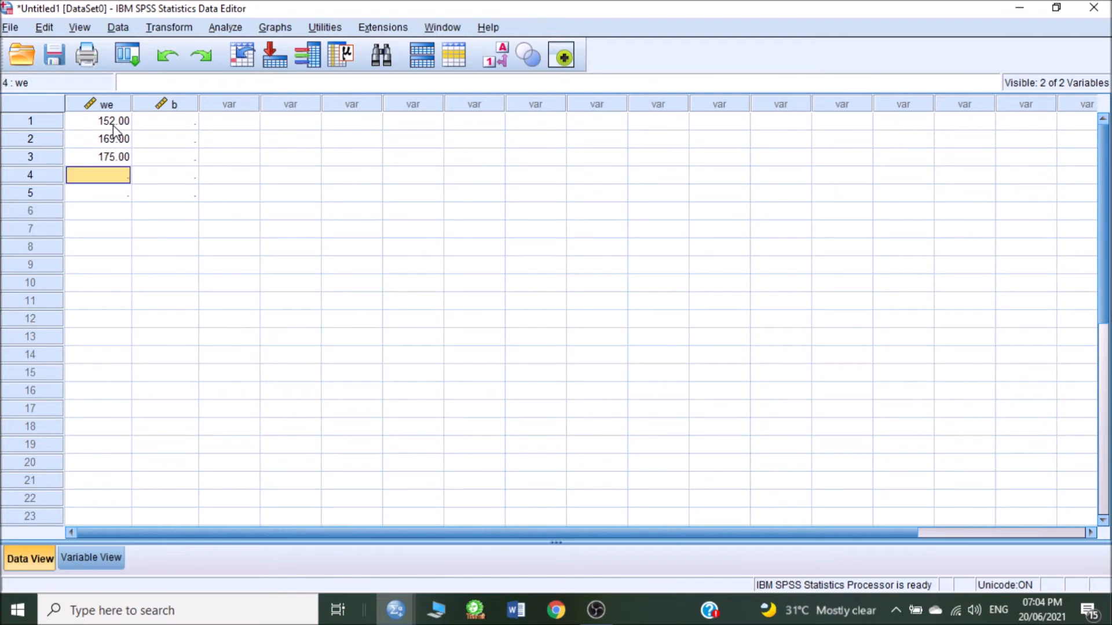
pyautogui.write('180')
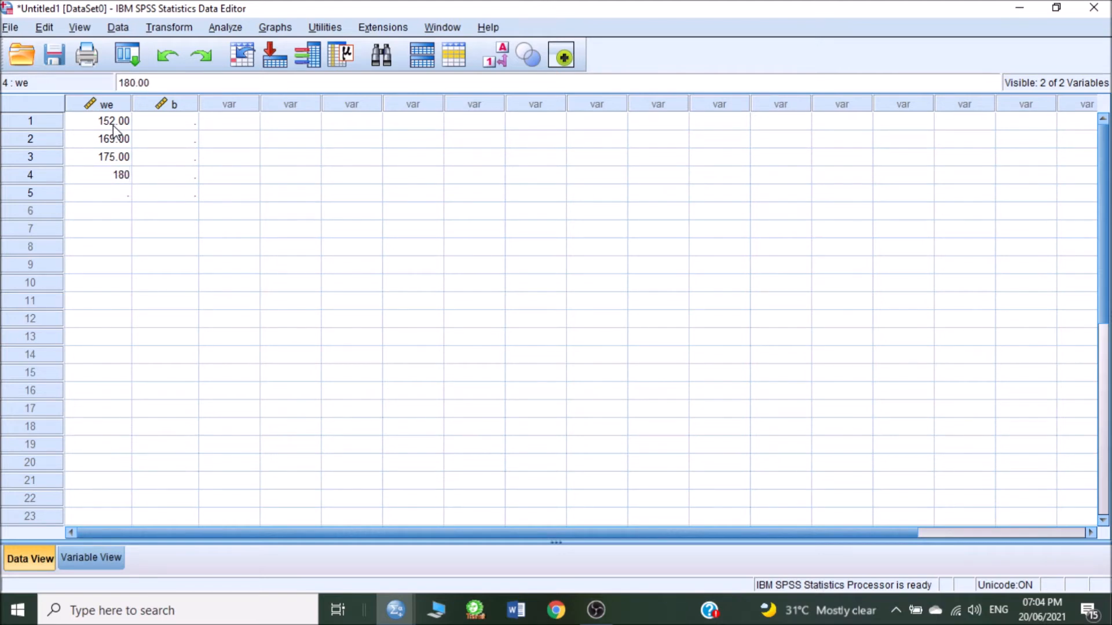
pyautogui.press('Return')
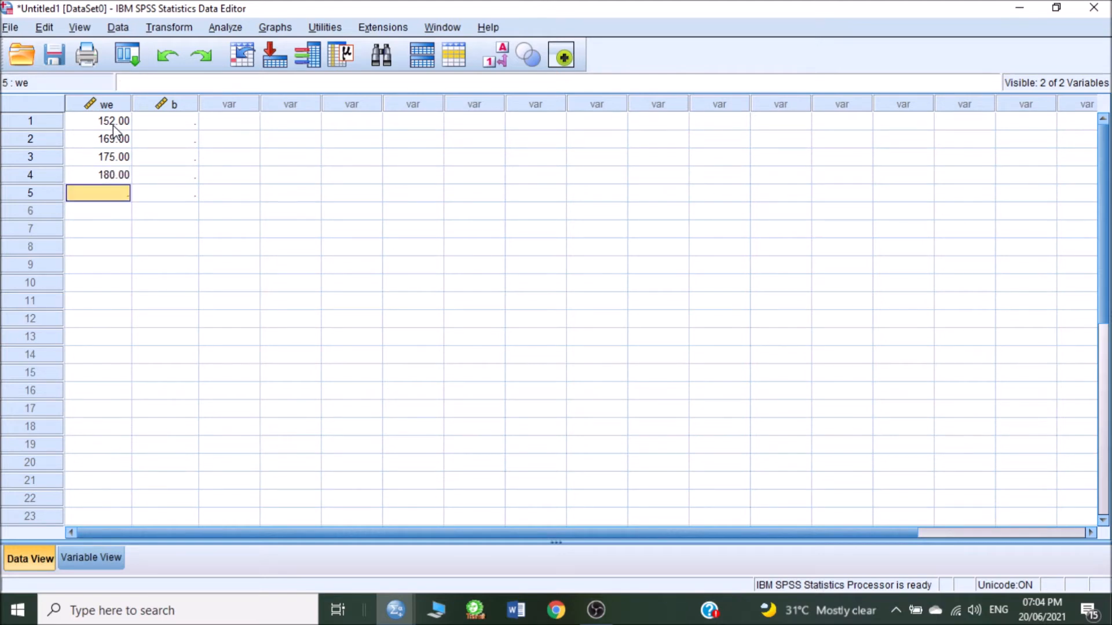
pyautogui.write('200')
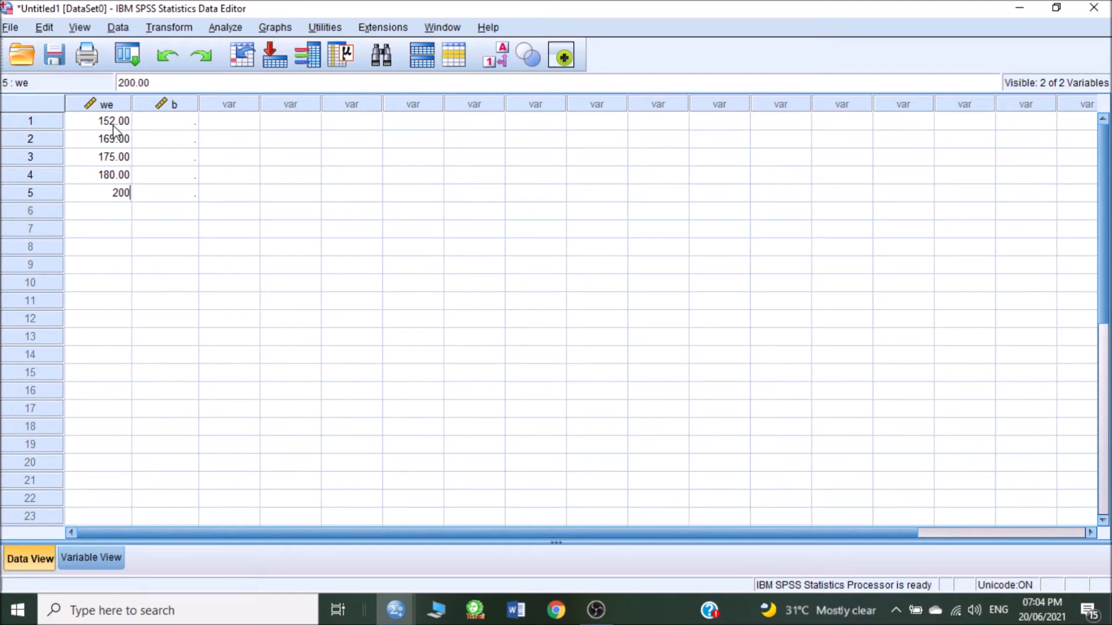
pyautogui.press('Tab')
# Enter 125, 130, 139, 143 and 150 for the b variable in rows 1 to 5.
pyautogui.press('Up')
pyautogui.press('Up')
pyautogui.press('Up')
pyautogui.press('Up')
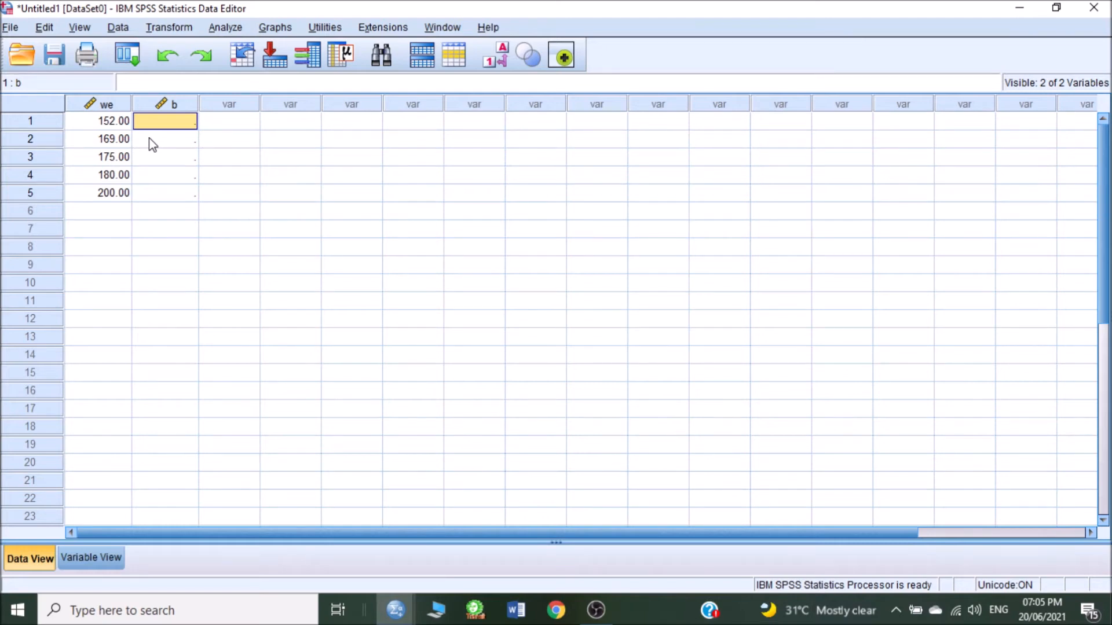
pyautogui.write('125')
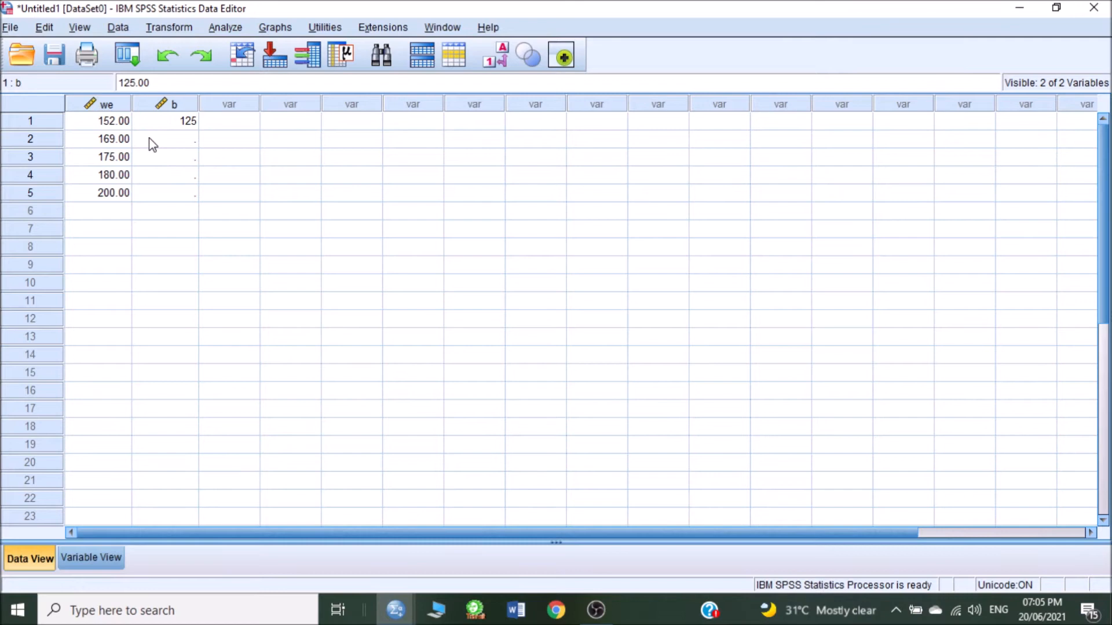
pyautogui.press('Return')
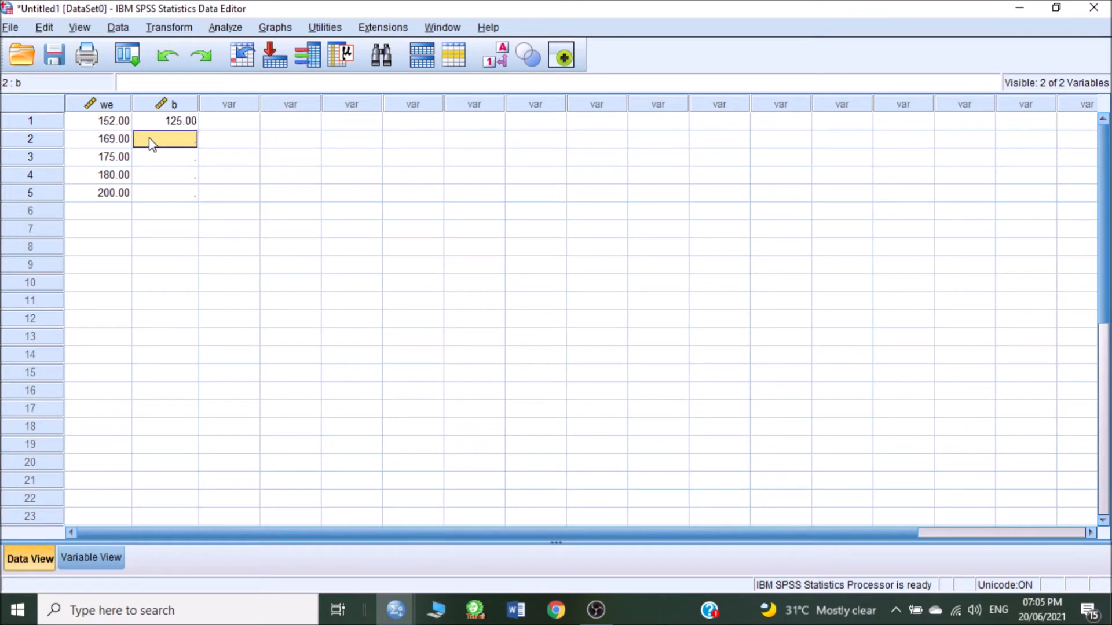
pyautogui.write('130')
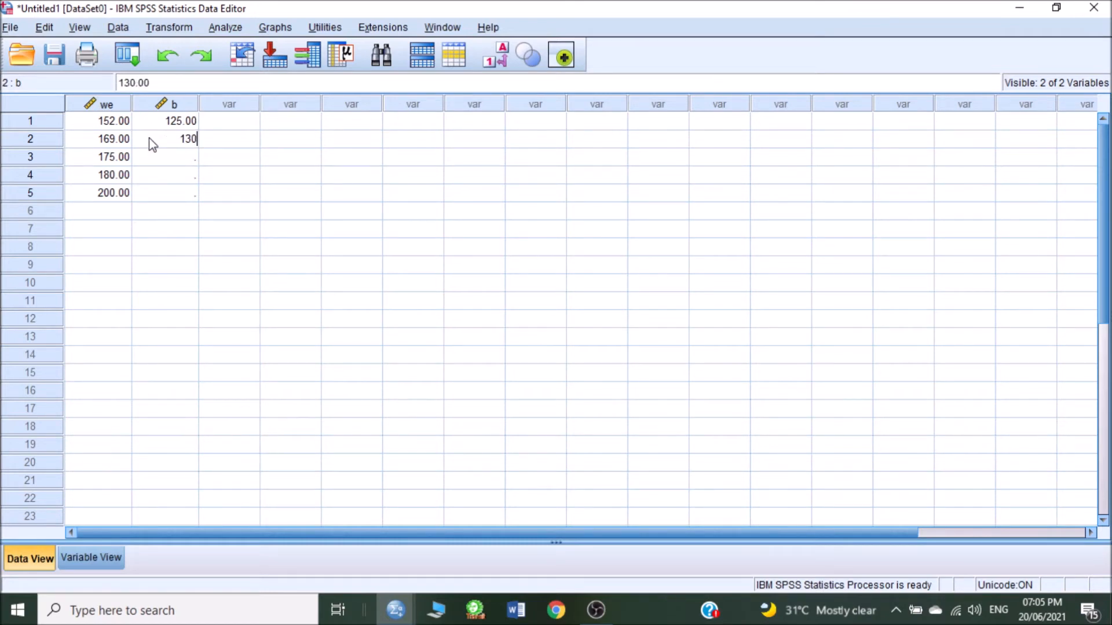
pyautogui.press('Return')
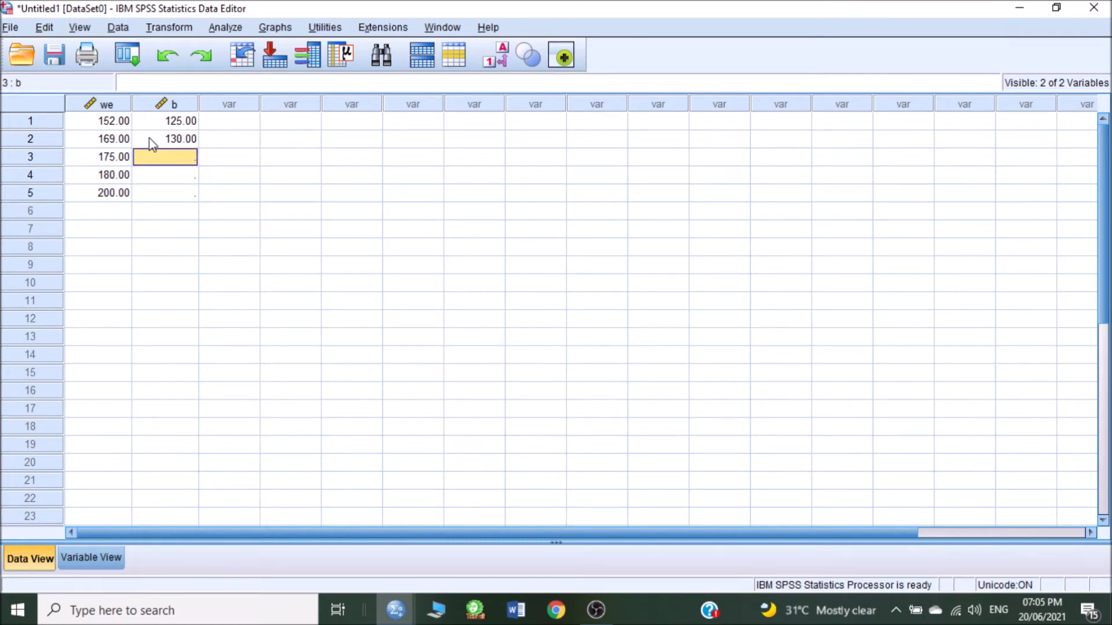
pyautogui.write('139')
pyautogui.press('Return')
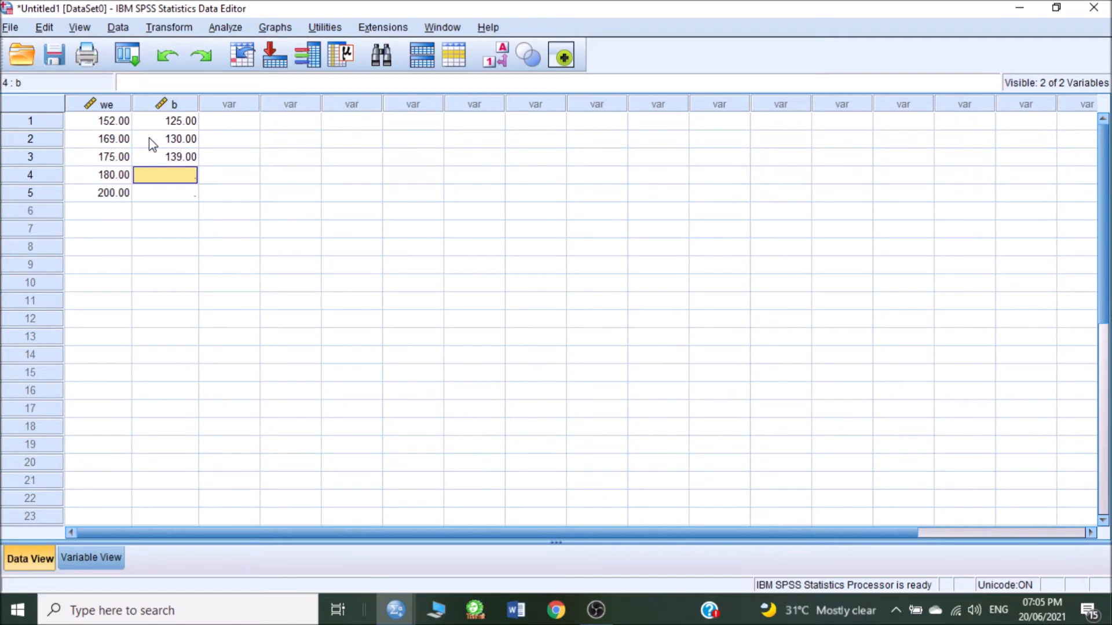
pyautogui.write('143')
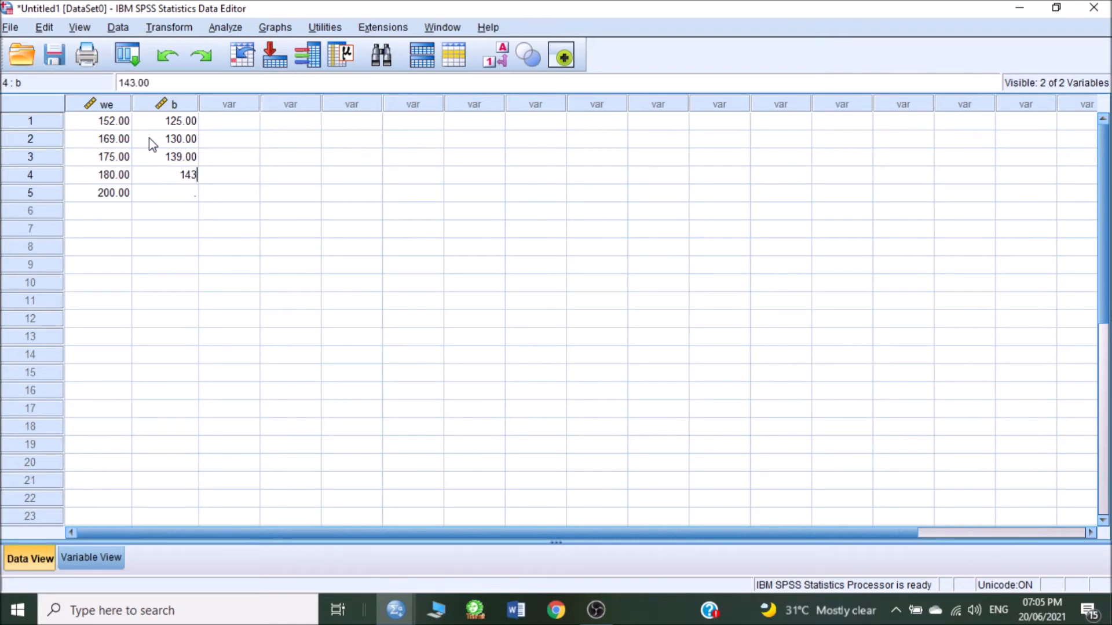
pyautogui.press('Return')
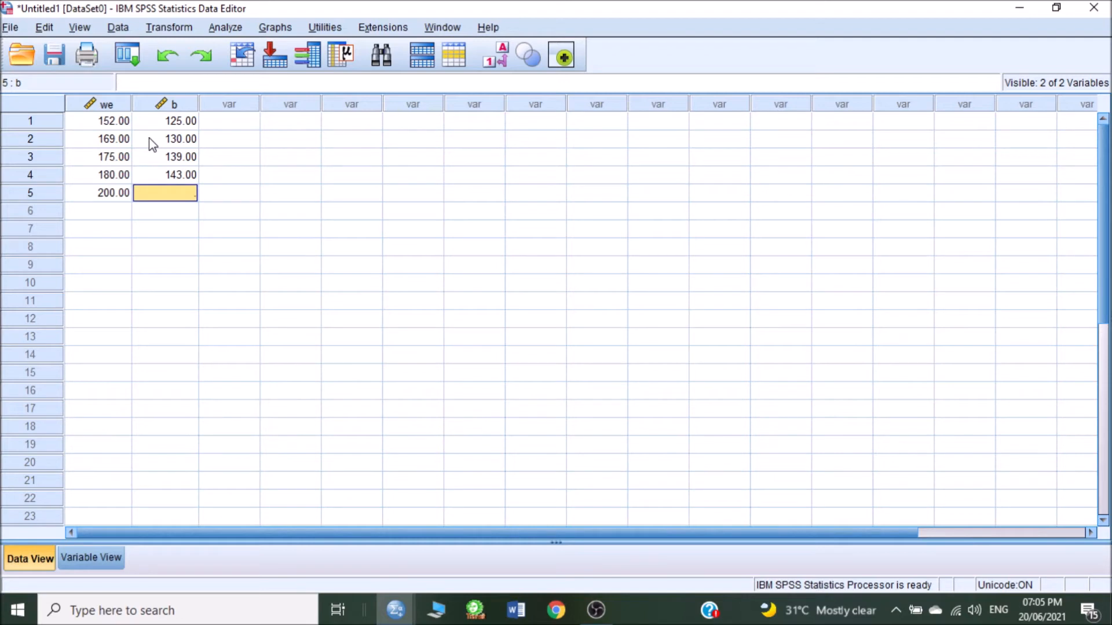
pyautogui.write('150')
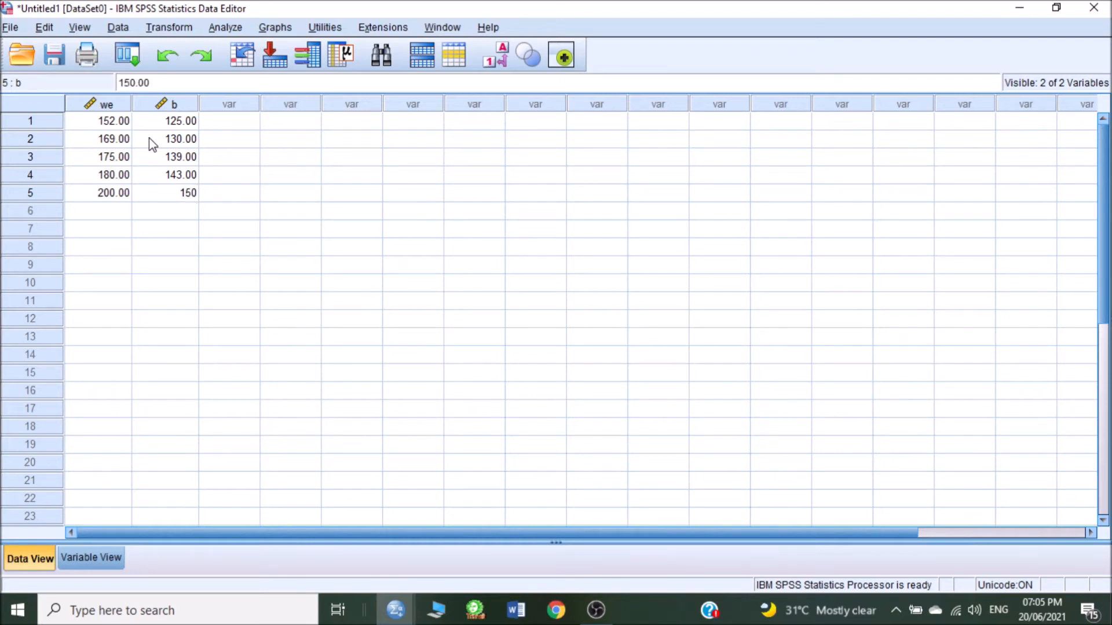
pyautogui.press('Return')
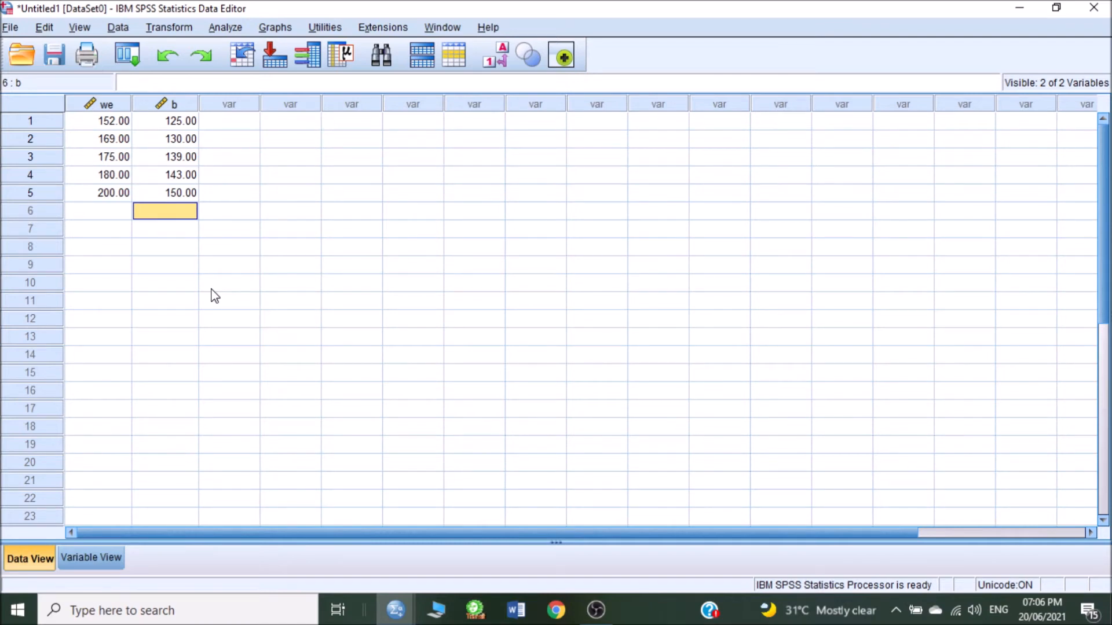
# Run a two-tailed bivariate Pearson correlation between Weight and BP, with significant correlations flagged.
pyautogui.click(226, 28)
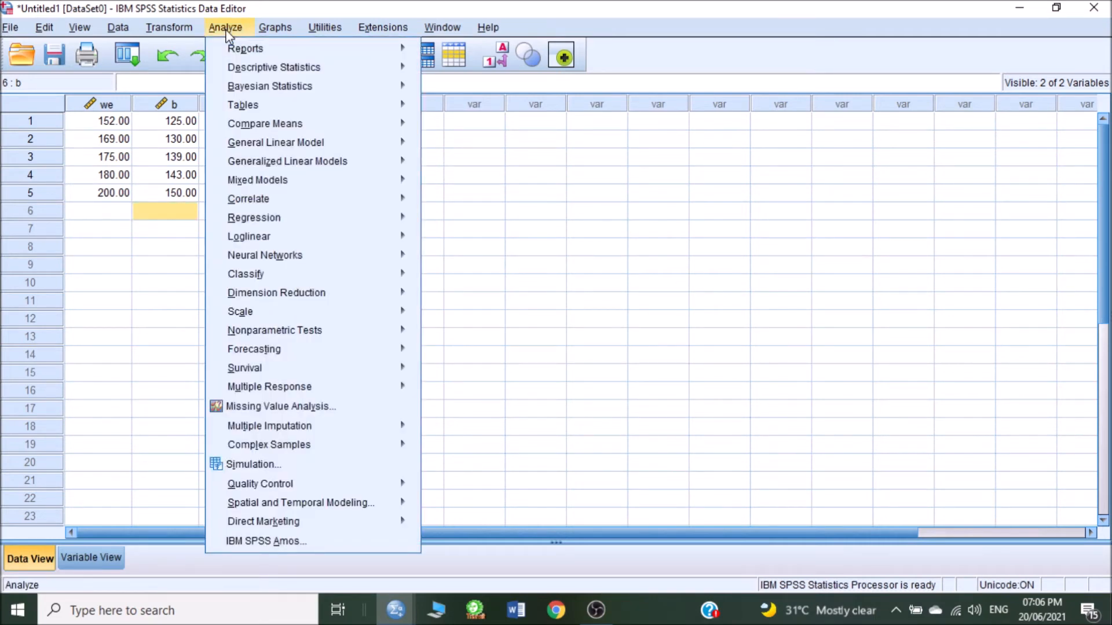
pyautogui.moveTo(259, 206)
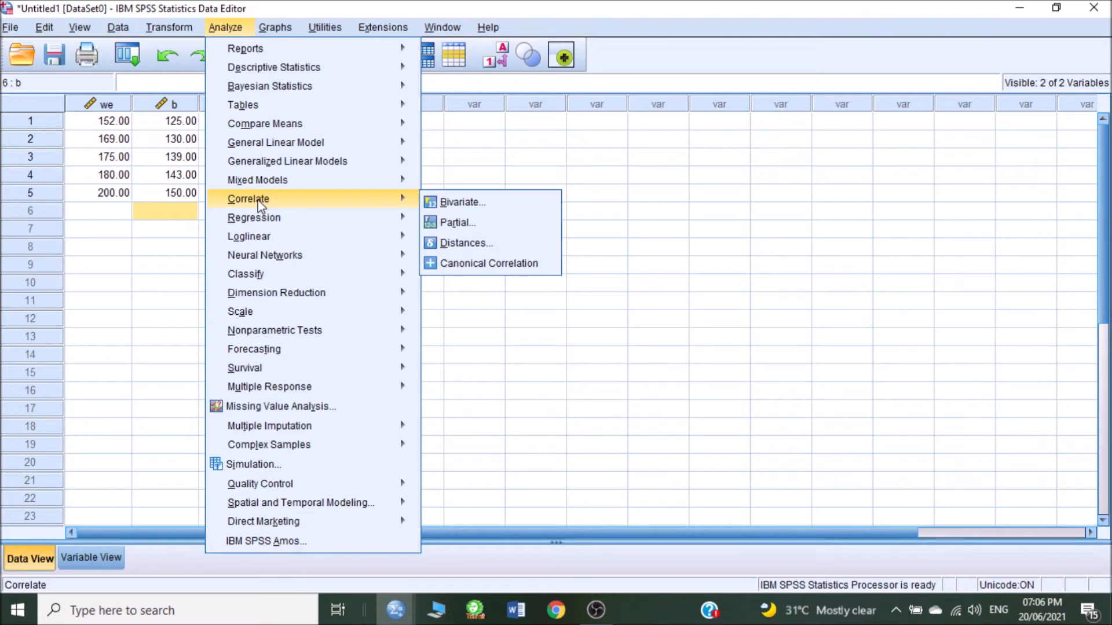
pyautogui.click(461, 203)
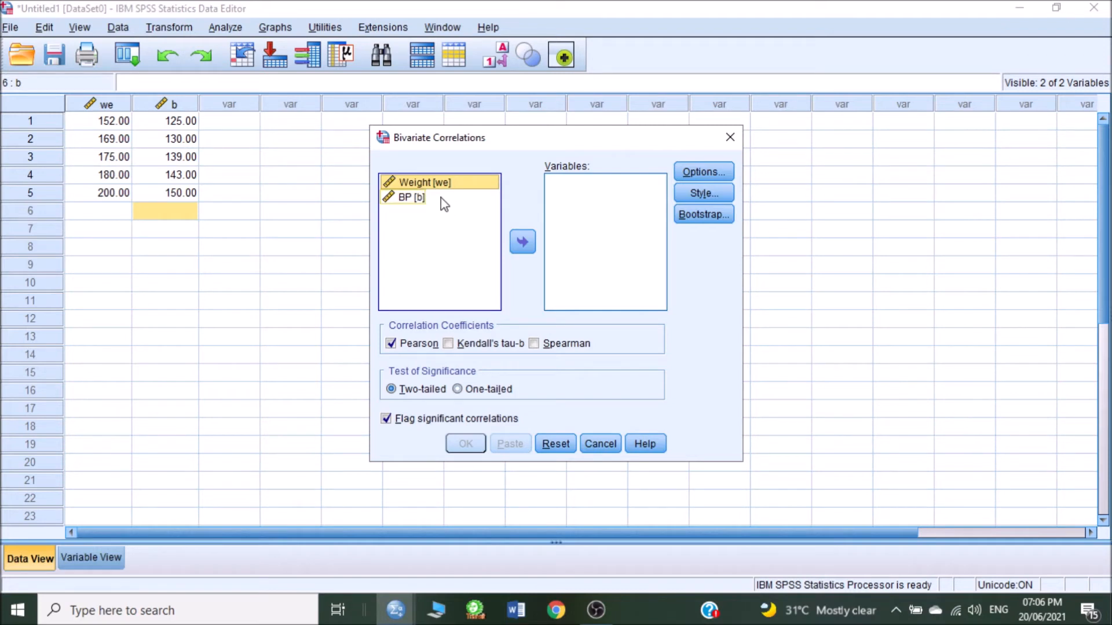
pyautogui.keyDown('shift'); pyautogui.click(442, 199); pyautogui.keyUp('shift')
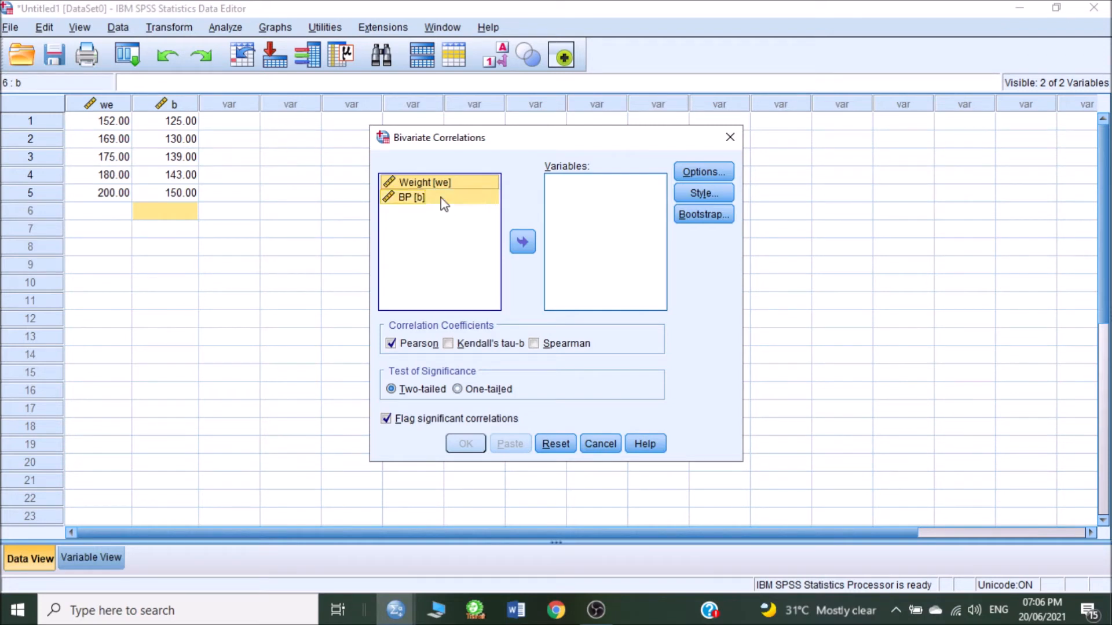
pyautogui.click(522, 244)
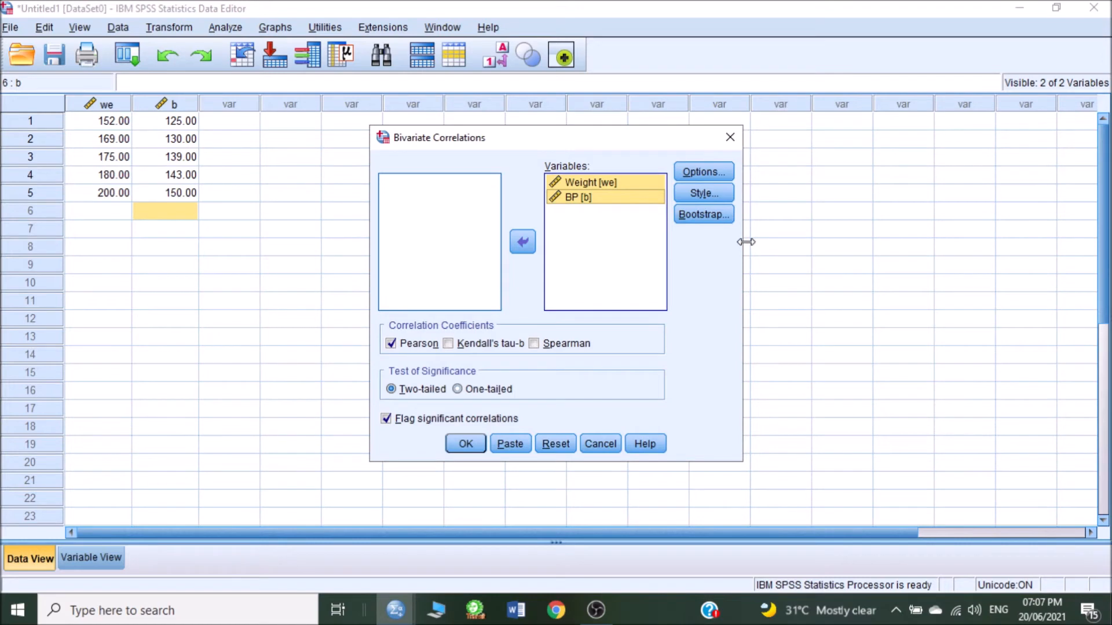
pyautogui.click(470, 450)
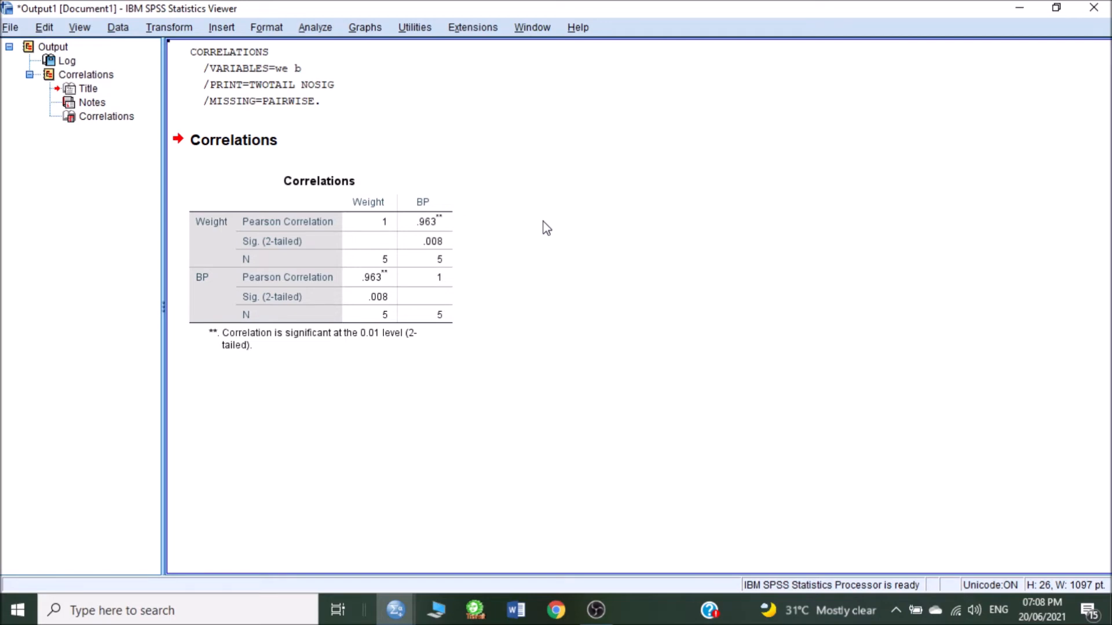
pyautogui.click(404, 252)
# Create a simple scatterplot with Weight on the Y axis and BP on the X axis using the legacy Scatter/Dot dialog.
pyautogui.click(365, 30)
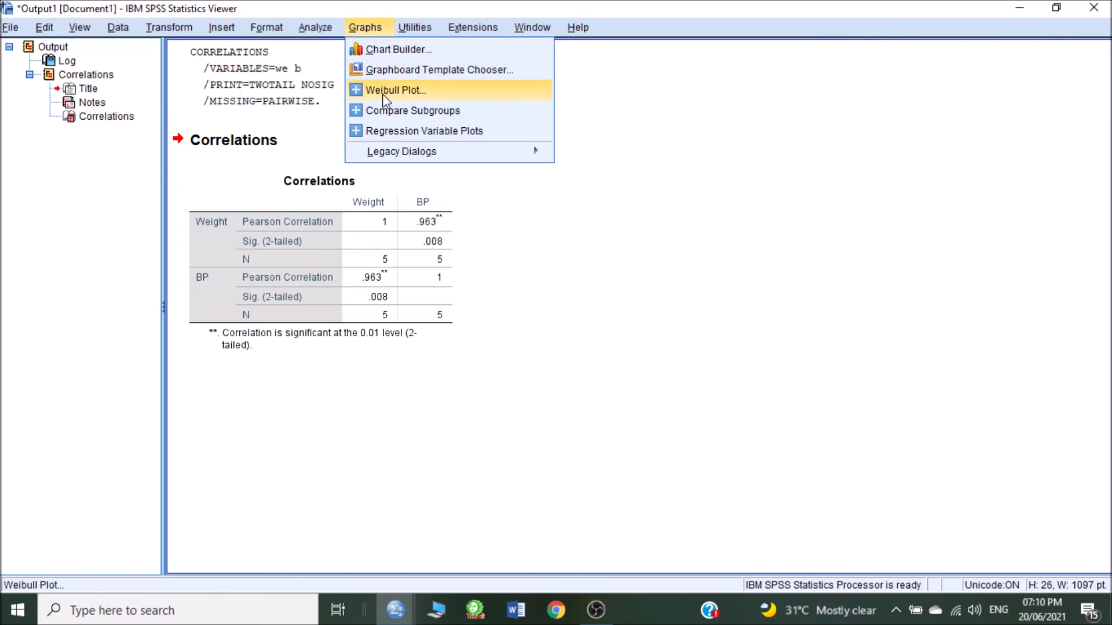
pyautogui.moveTo(396, 156)
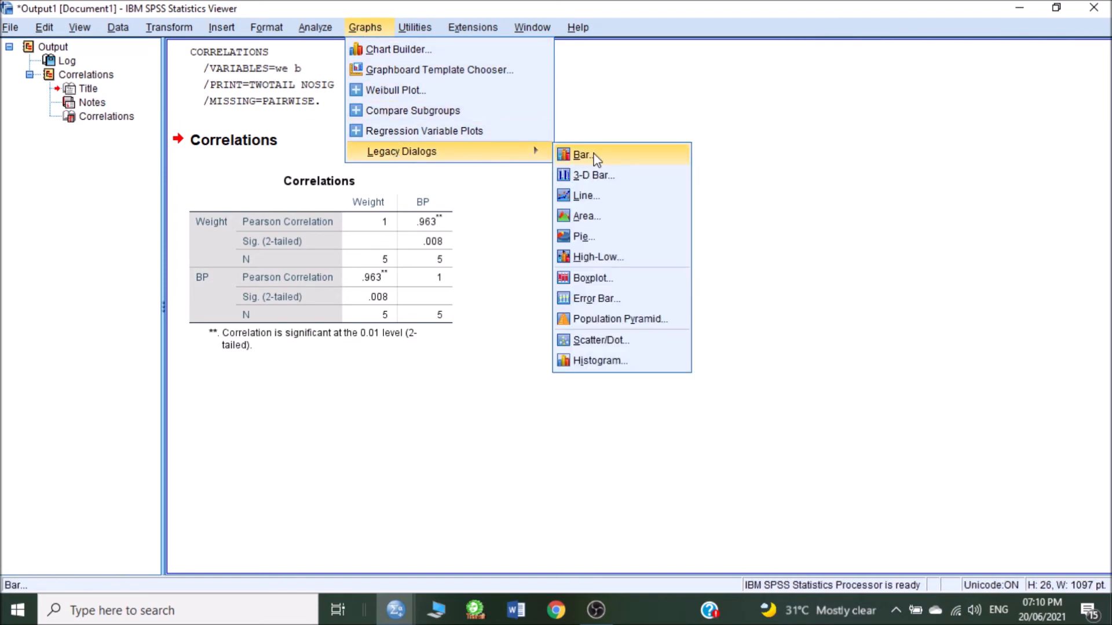
pyautogui.click(609, 342)
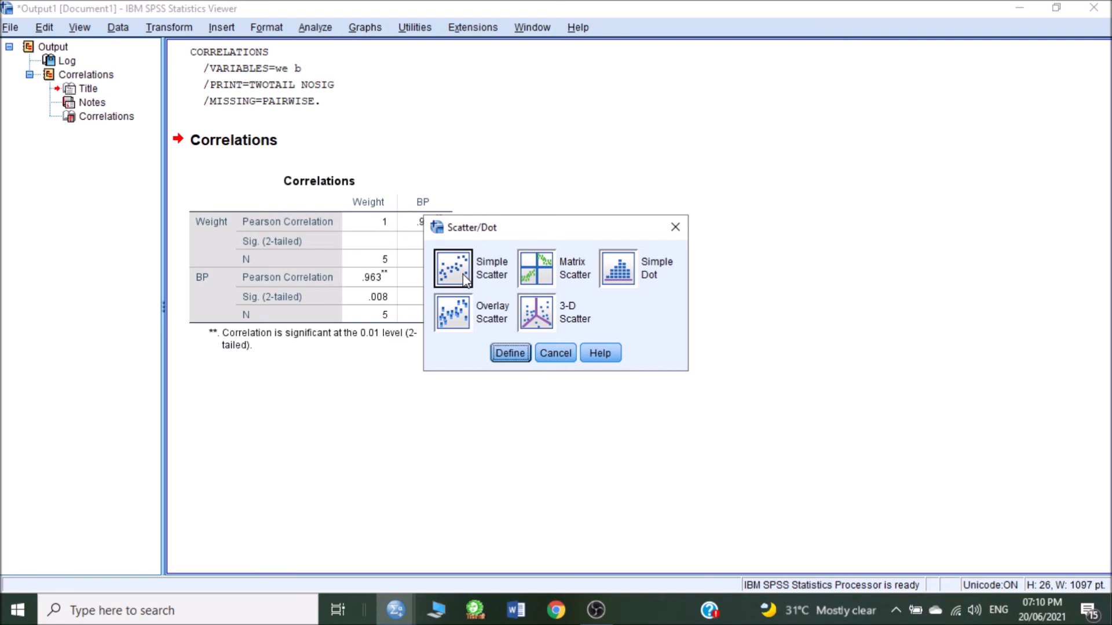
pyautogui.click(515, 354)
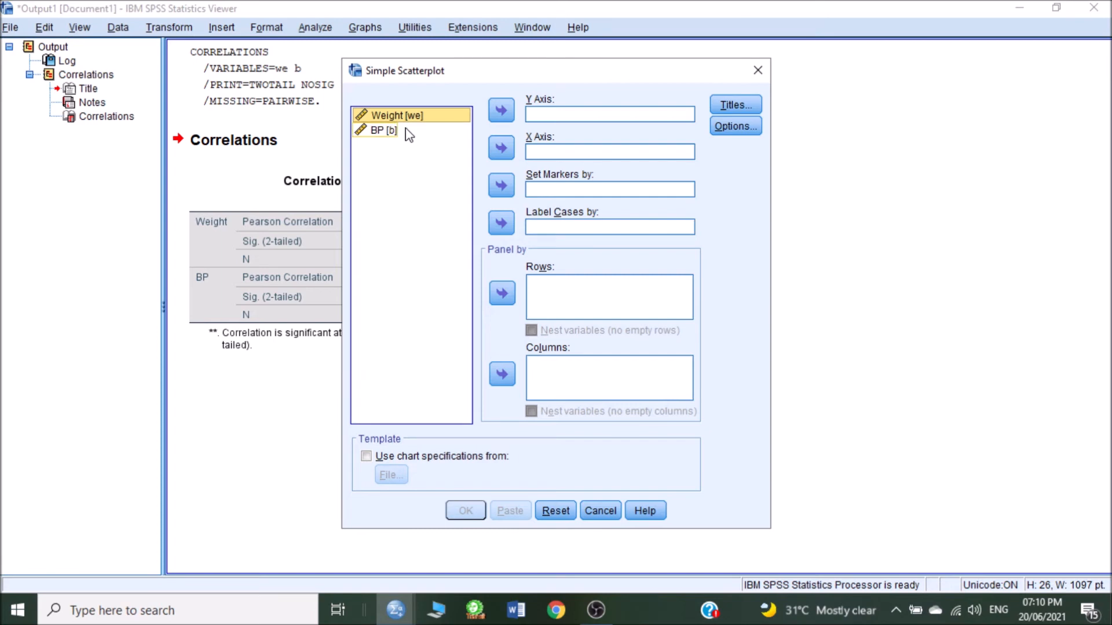
pyautogui.click(501, 112)
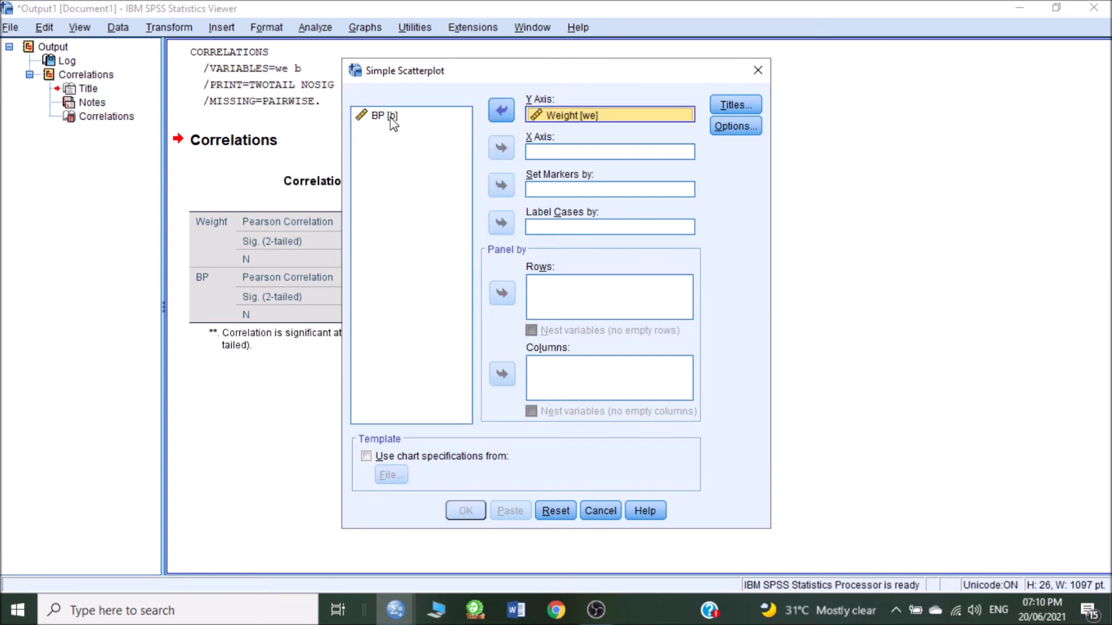
pyautogui.click(377, 123)
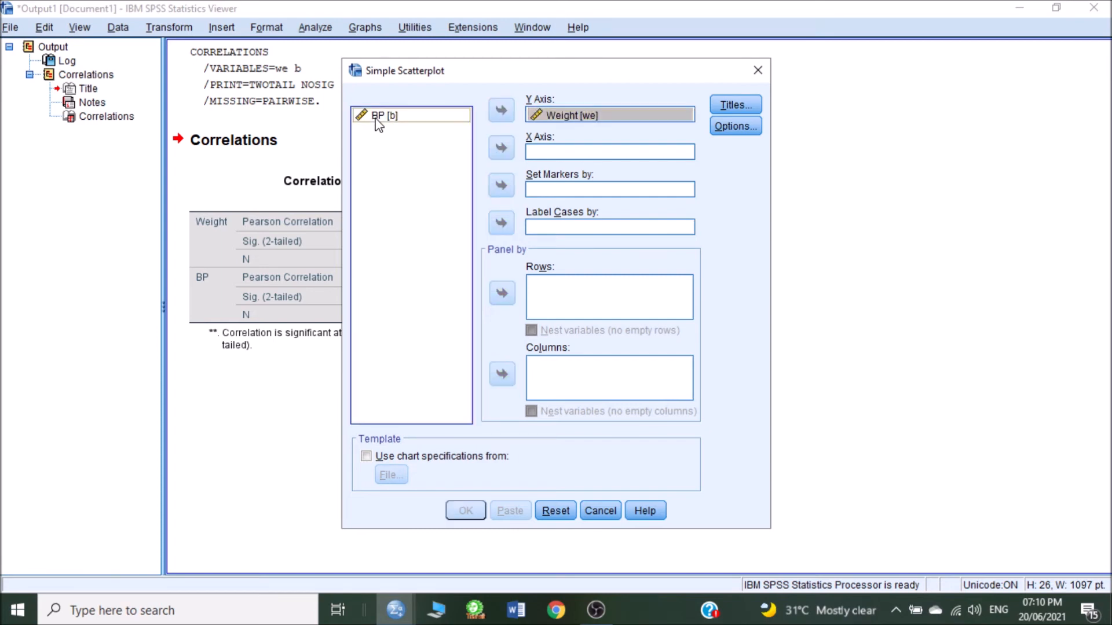
pyautogui.click(501, 148)
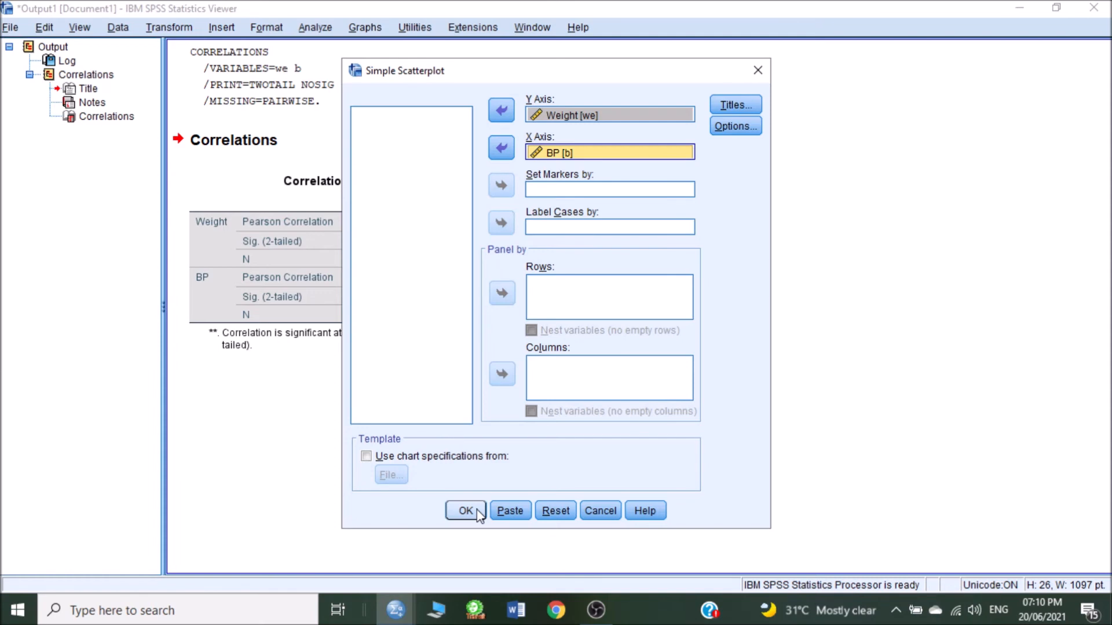
pyautogui.moveTo(526, 82); pyautogui.dragTo(777, 82)
pyautogui.click(449, 186)
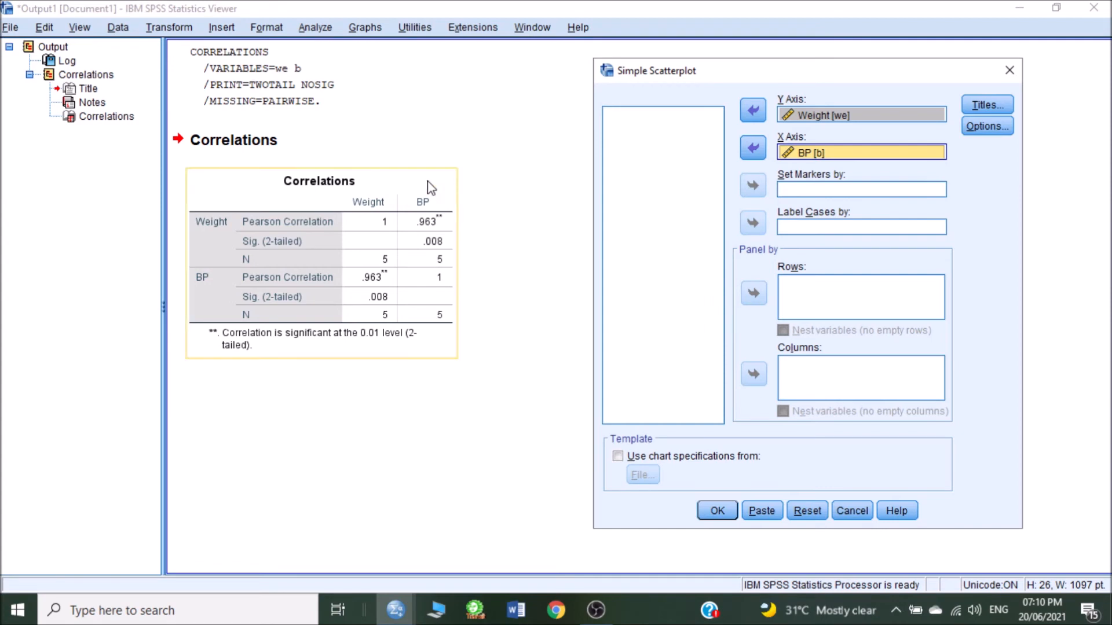
pyautogui.click(466, 232)
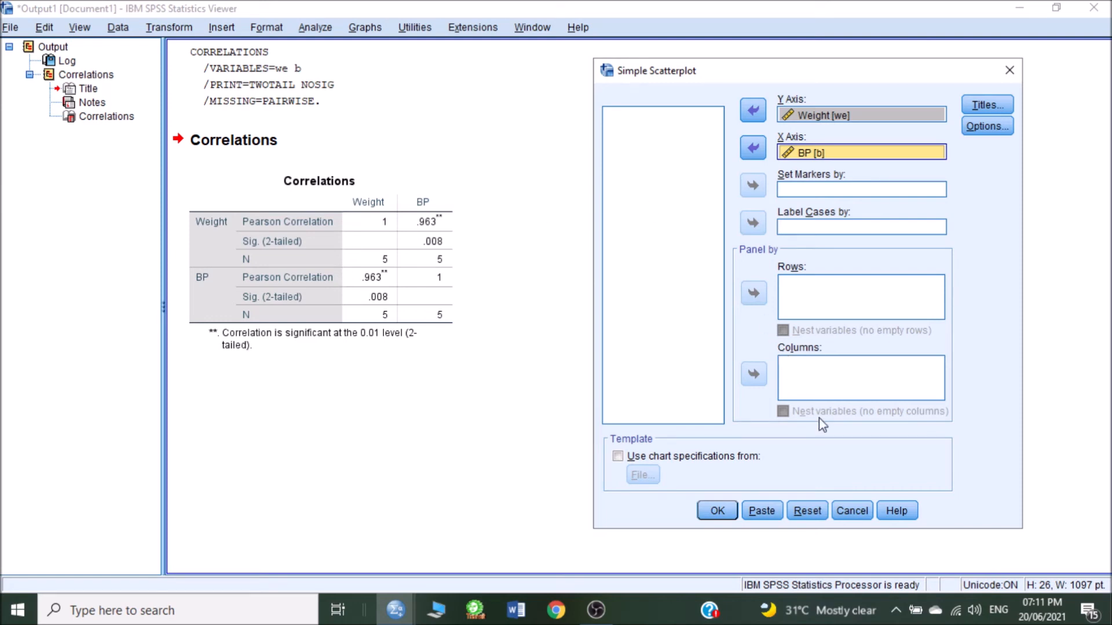
pyautogui.click(718, 511)
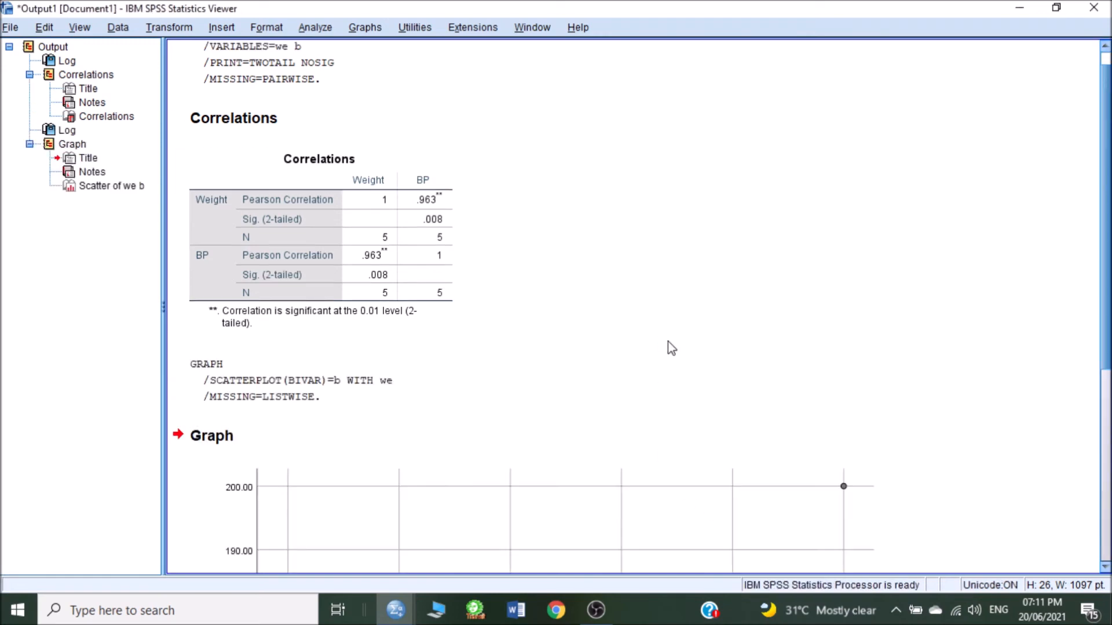
# Add a linear fit line with its equation label attached to the scatterplot in the Chart Editor, and close the editor.
pyautogui.scroll(-6, 678, 315)
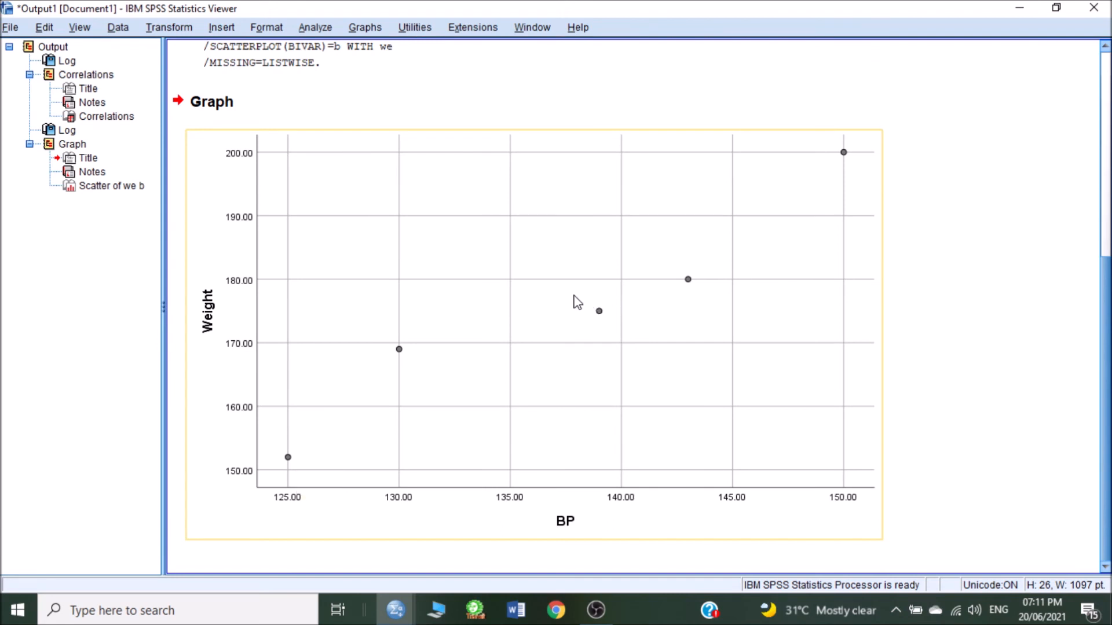
pyautogui.click(561, 279)
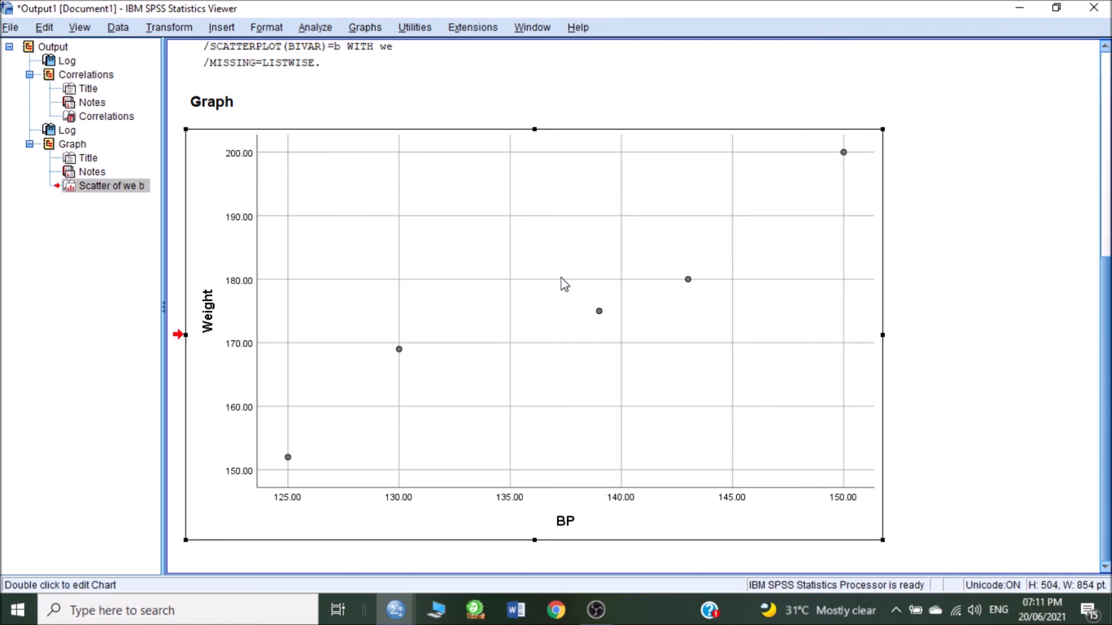
pyautogui.doubleClick(561, 279)
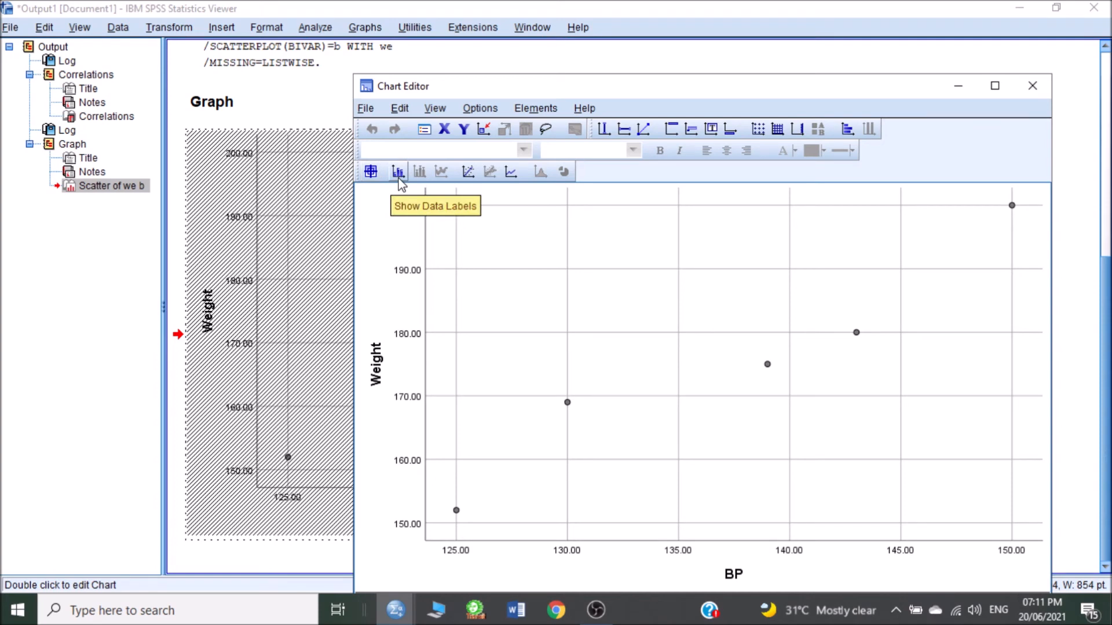
pyautogui.click(467, 172)
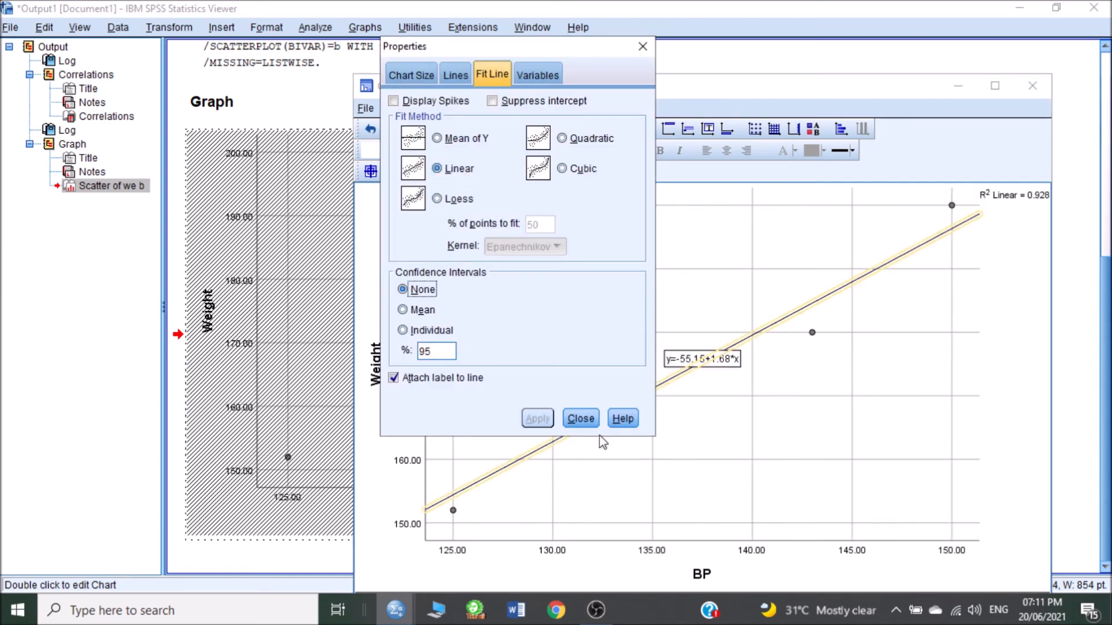
pyautogui.click(580, 419)
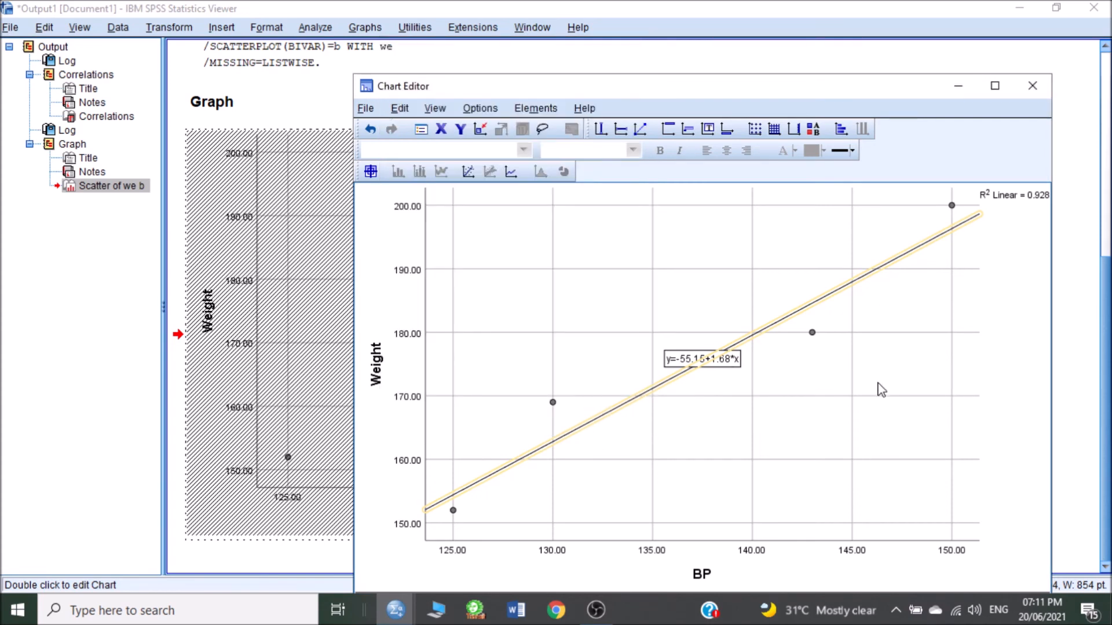
pyautogui.click(1007, 273)
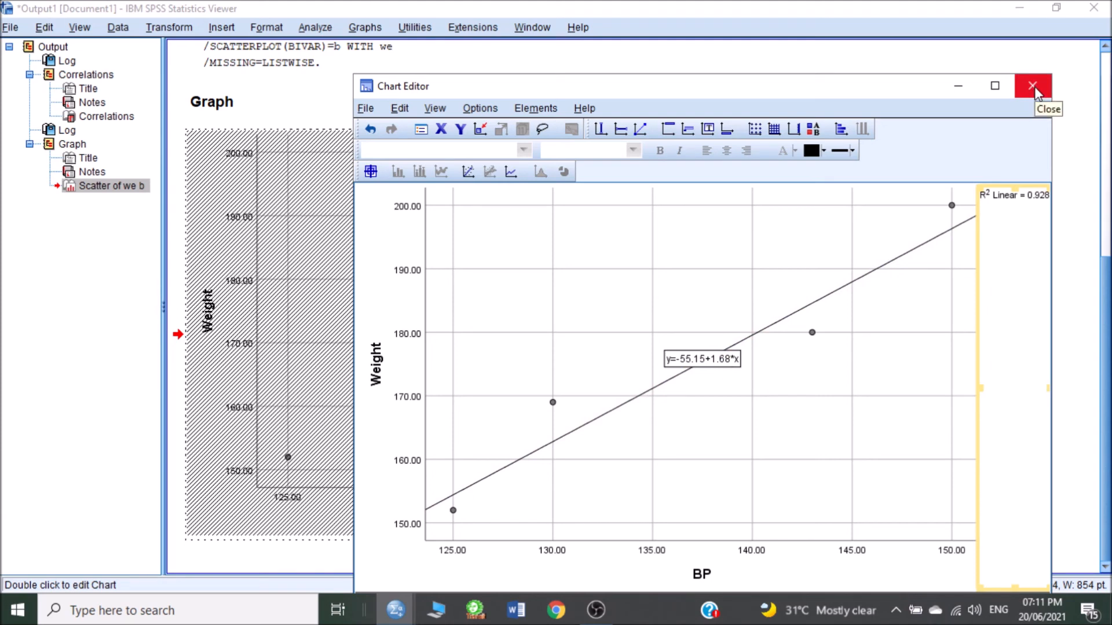
pyautogui.click(1033, 87)
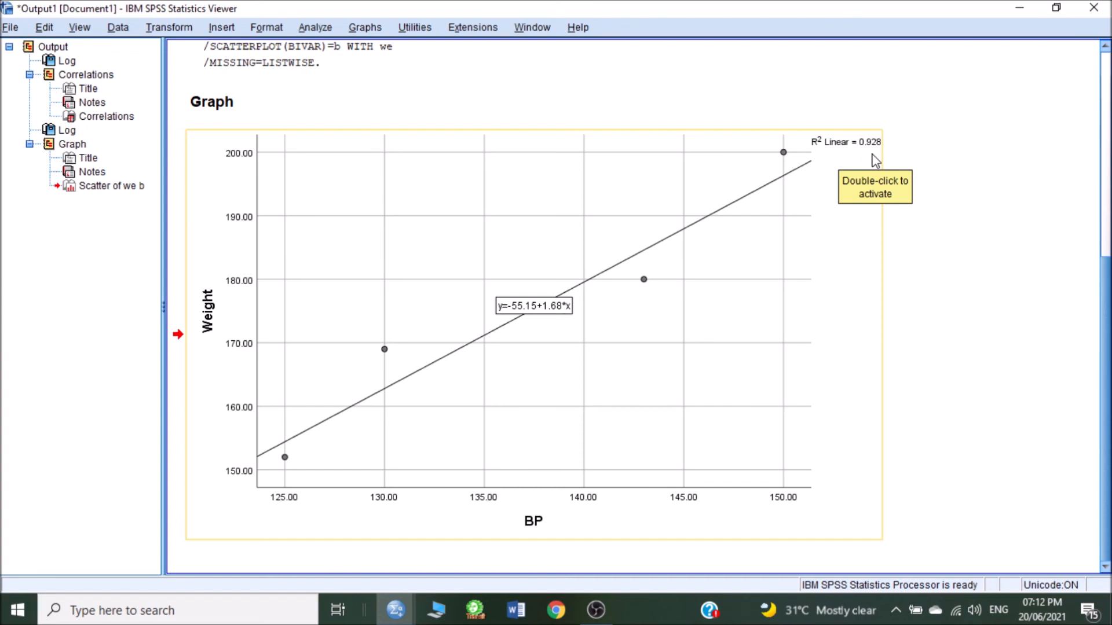
# Delete the log block with the GRAPH syntax between the Correlations table and the scatterplot in the output.
pyautogui.scroll(4, 915, 165)
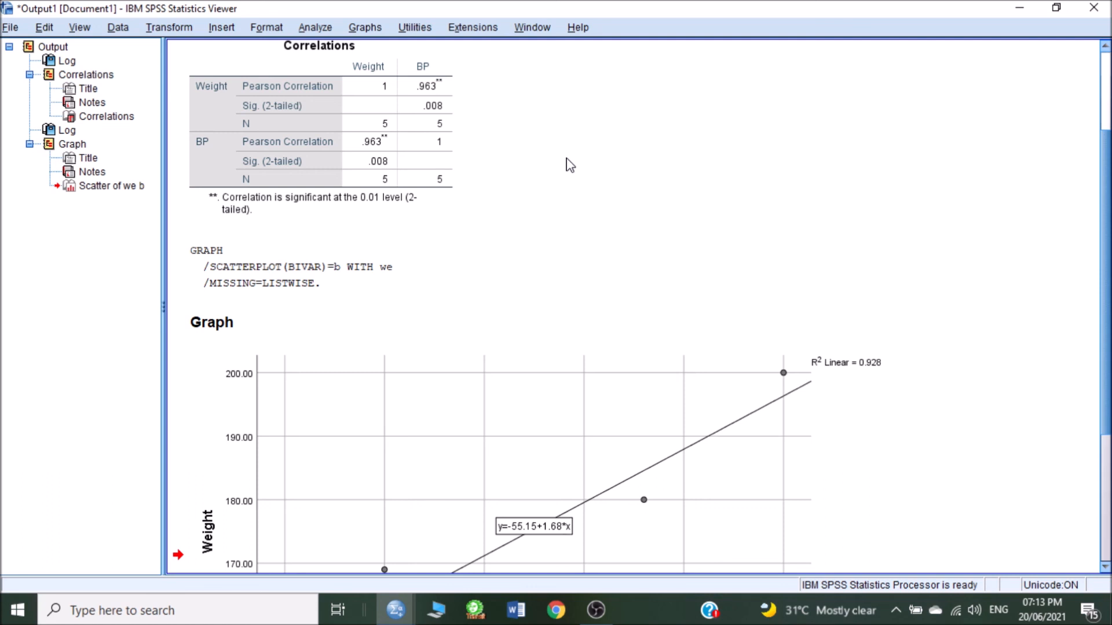
pyautogui.click(297, 264)
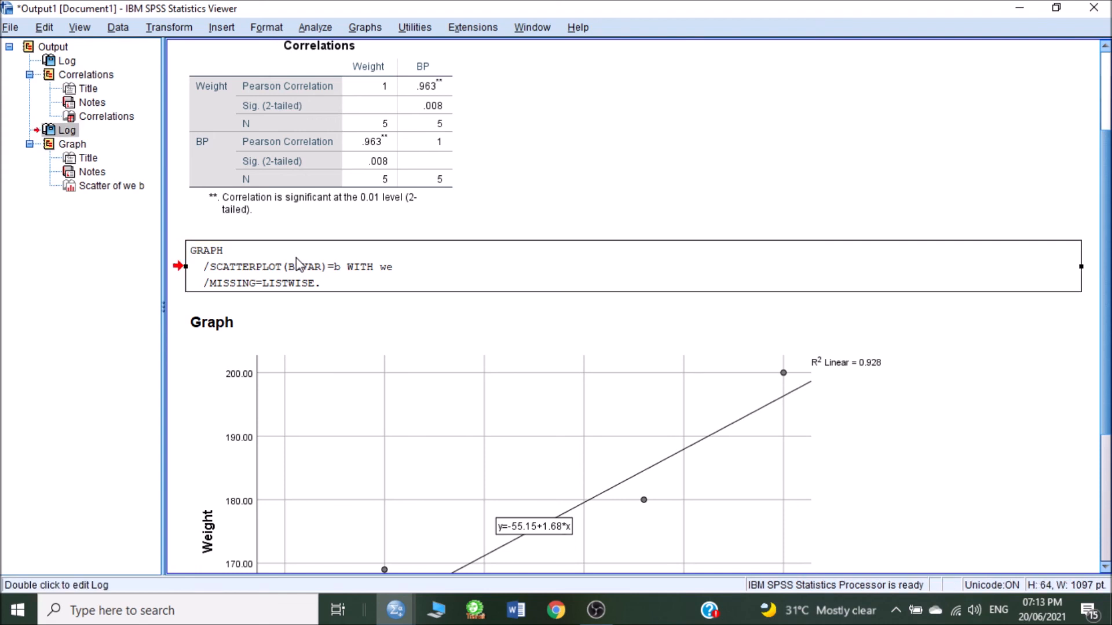
pyautogui.press('Delete')
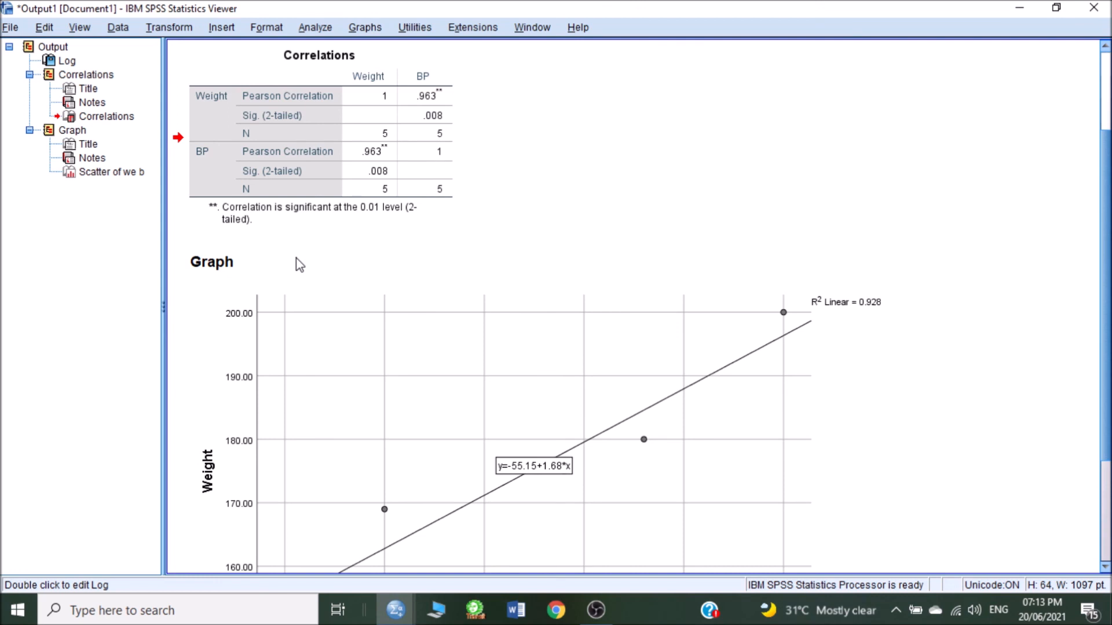
pyautogui.scroll(-3, 703, 266)
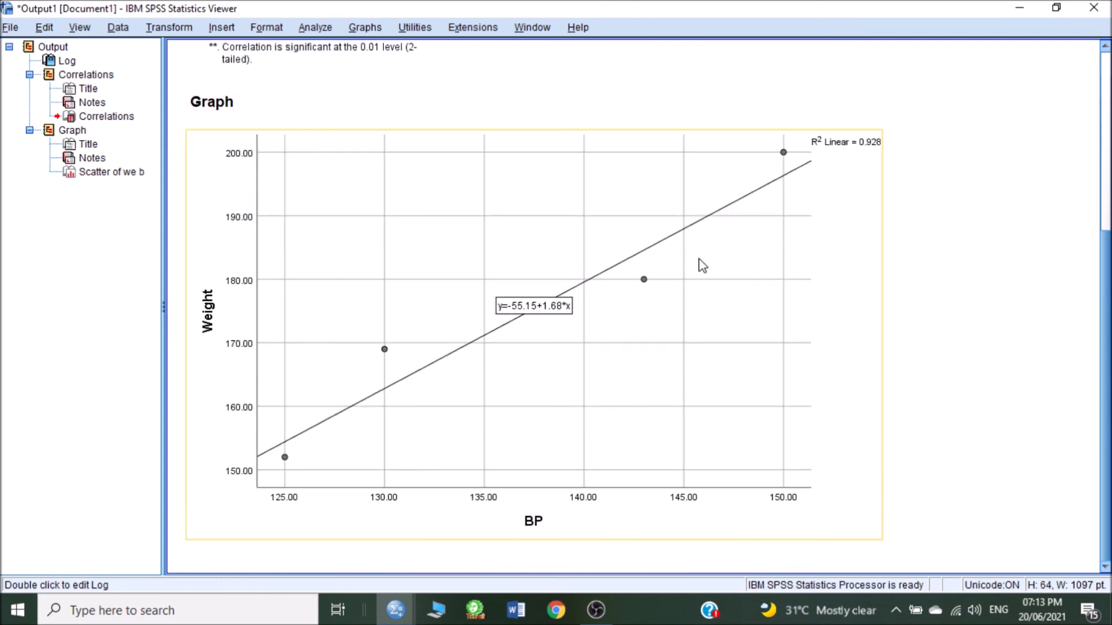